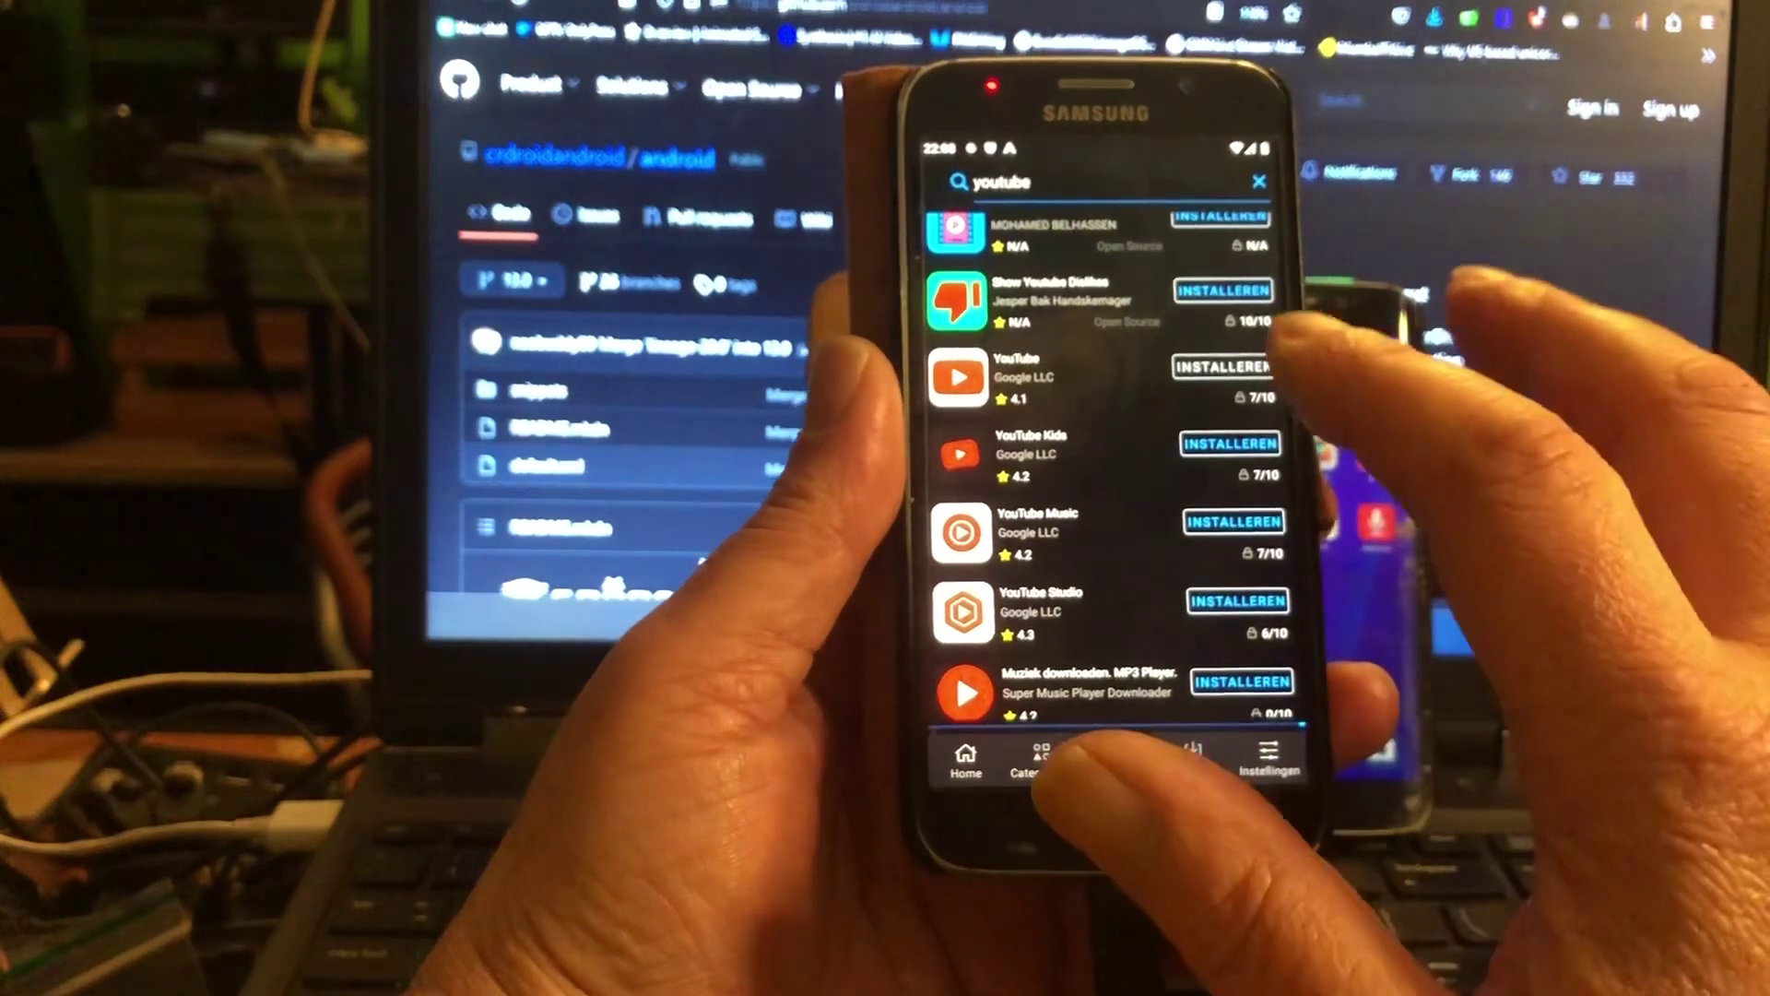
Launch YouTube by Google LLC from the App Lounge search results.
{"action": "left_click", "coordinate": [1218, 362]}
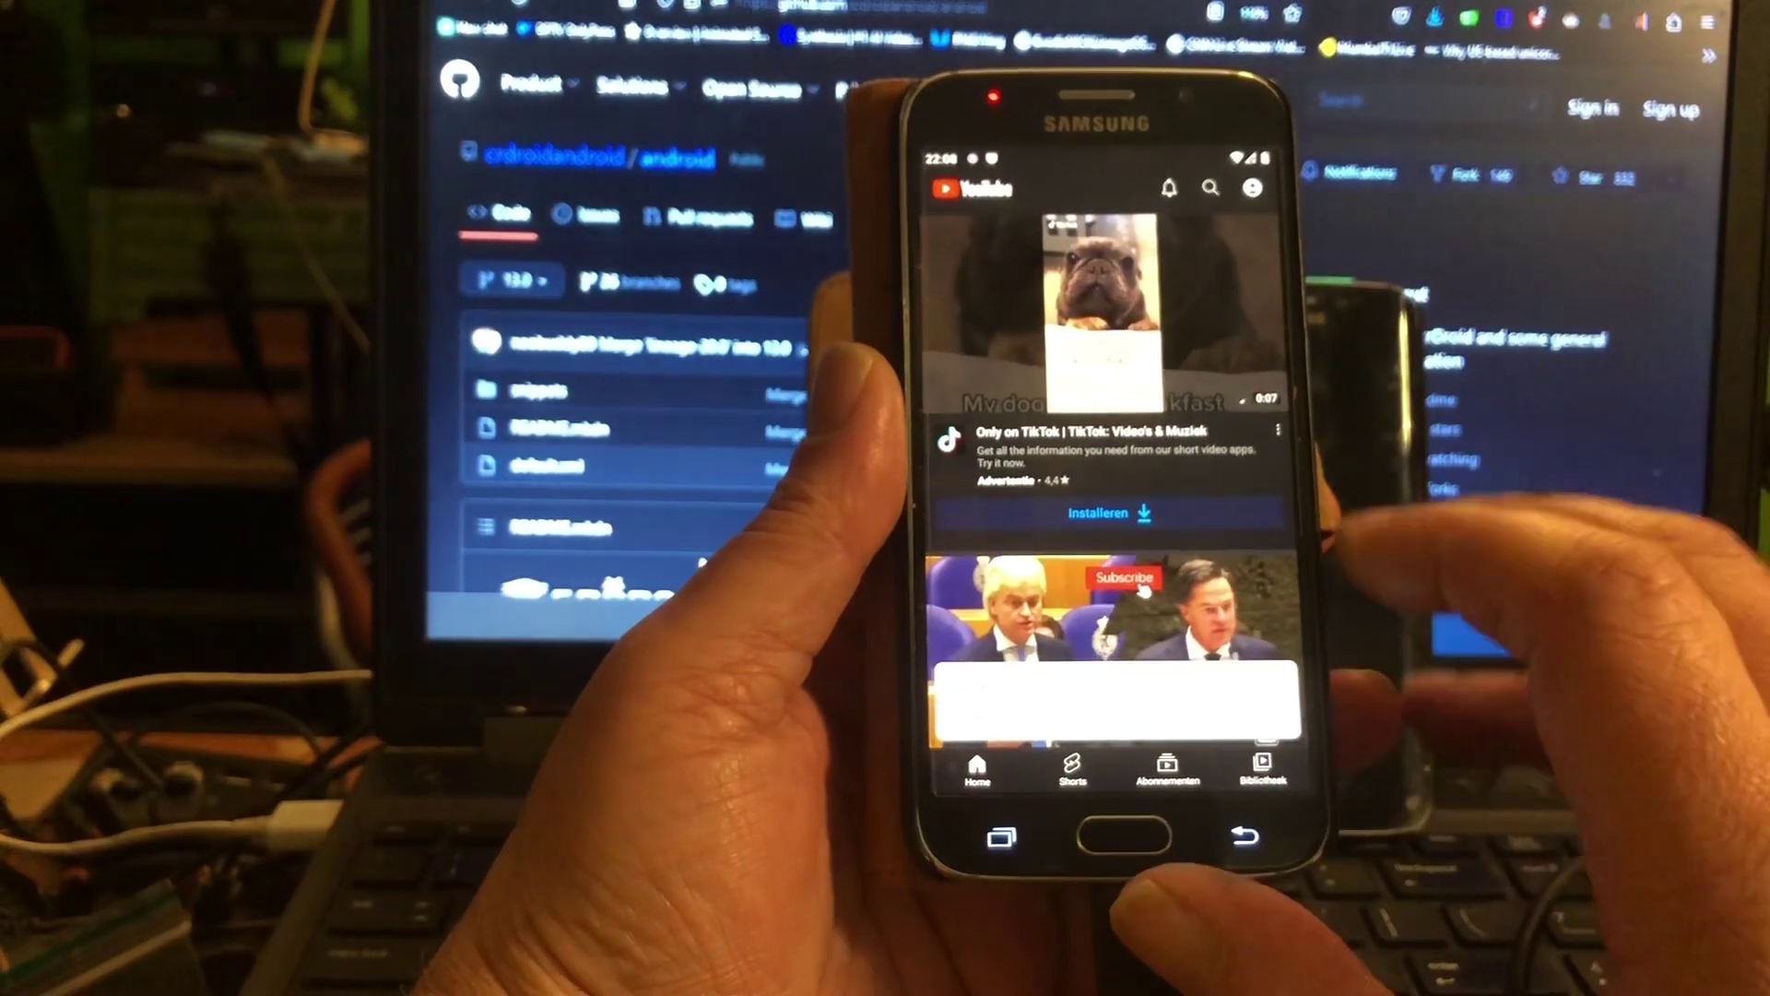
{"action": "scroll", "coordinate": [1114, 485], "scroll_direction": "down", "scroll_amount": 5}
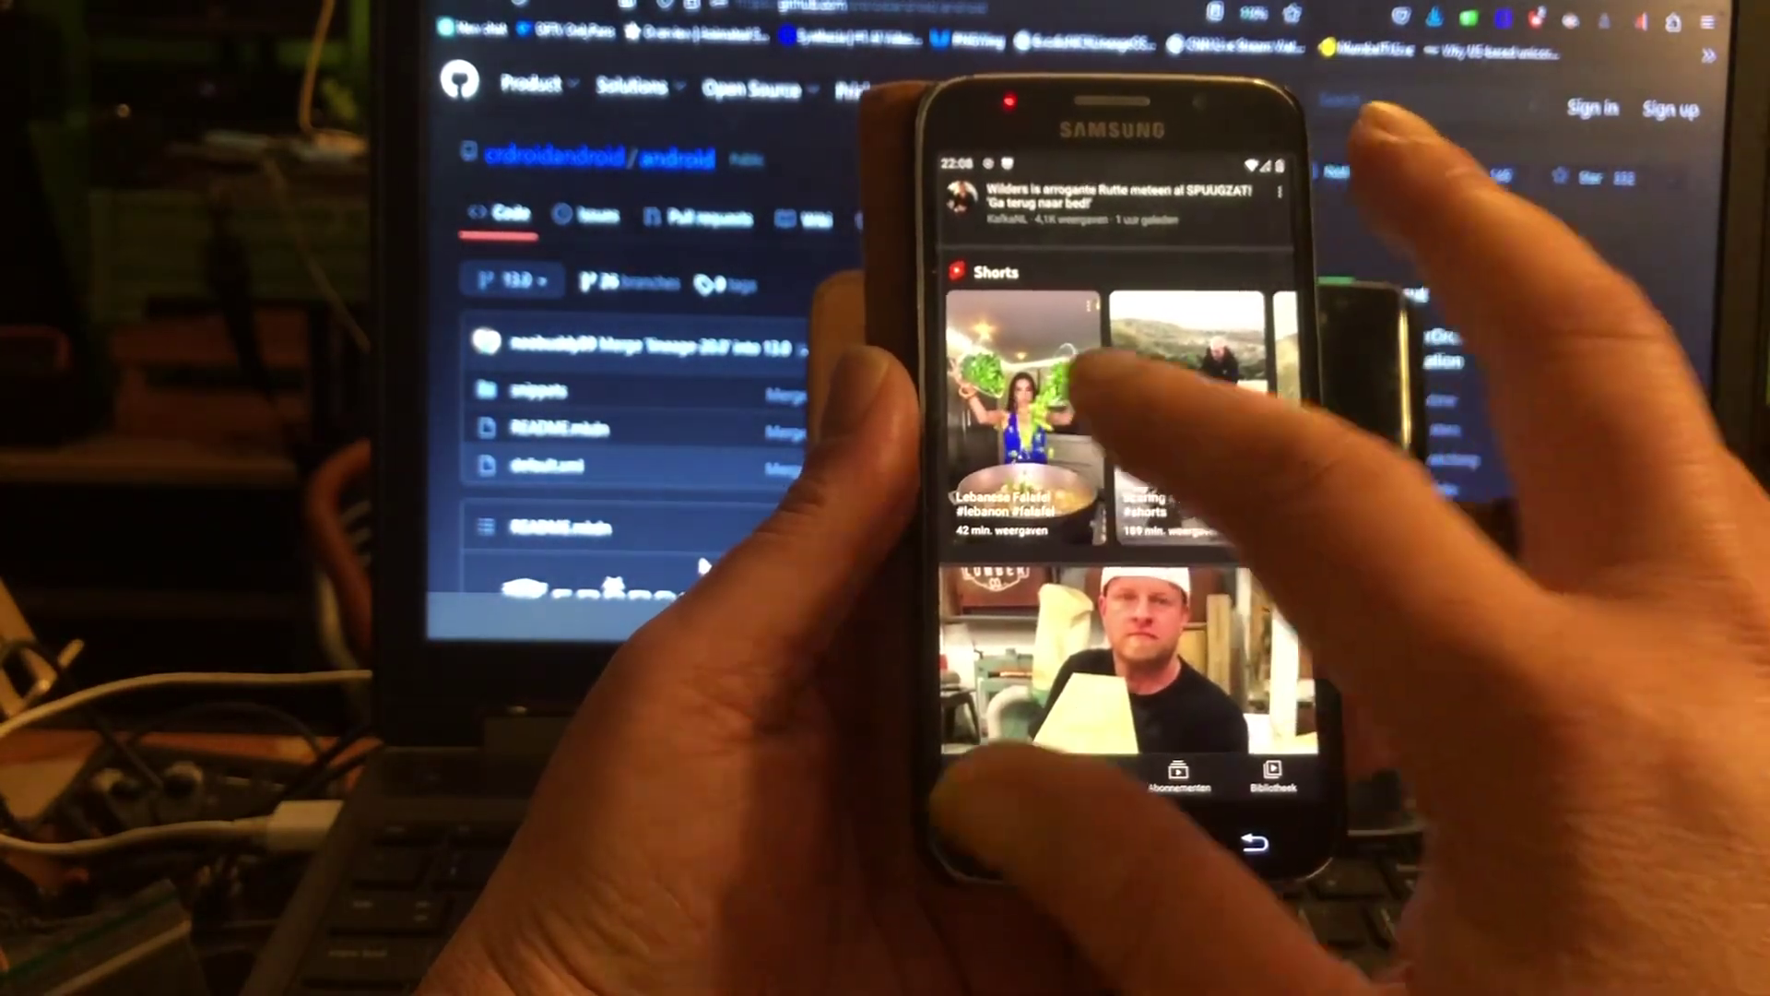
Watch the Lebanese Falafel Short, return to the home feed, then exit to the home screen.
{"action": "left_click", "coordinate": [1071, 380]}
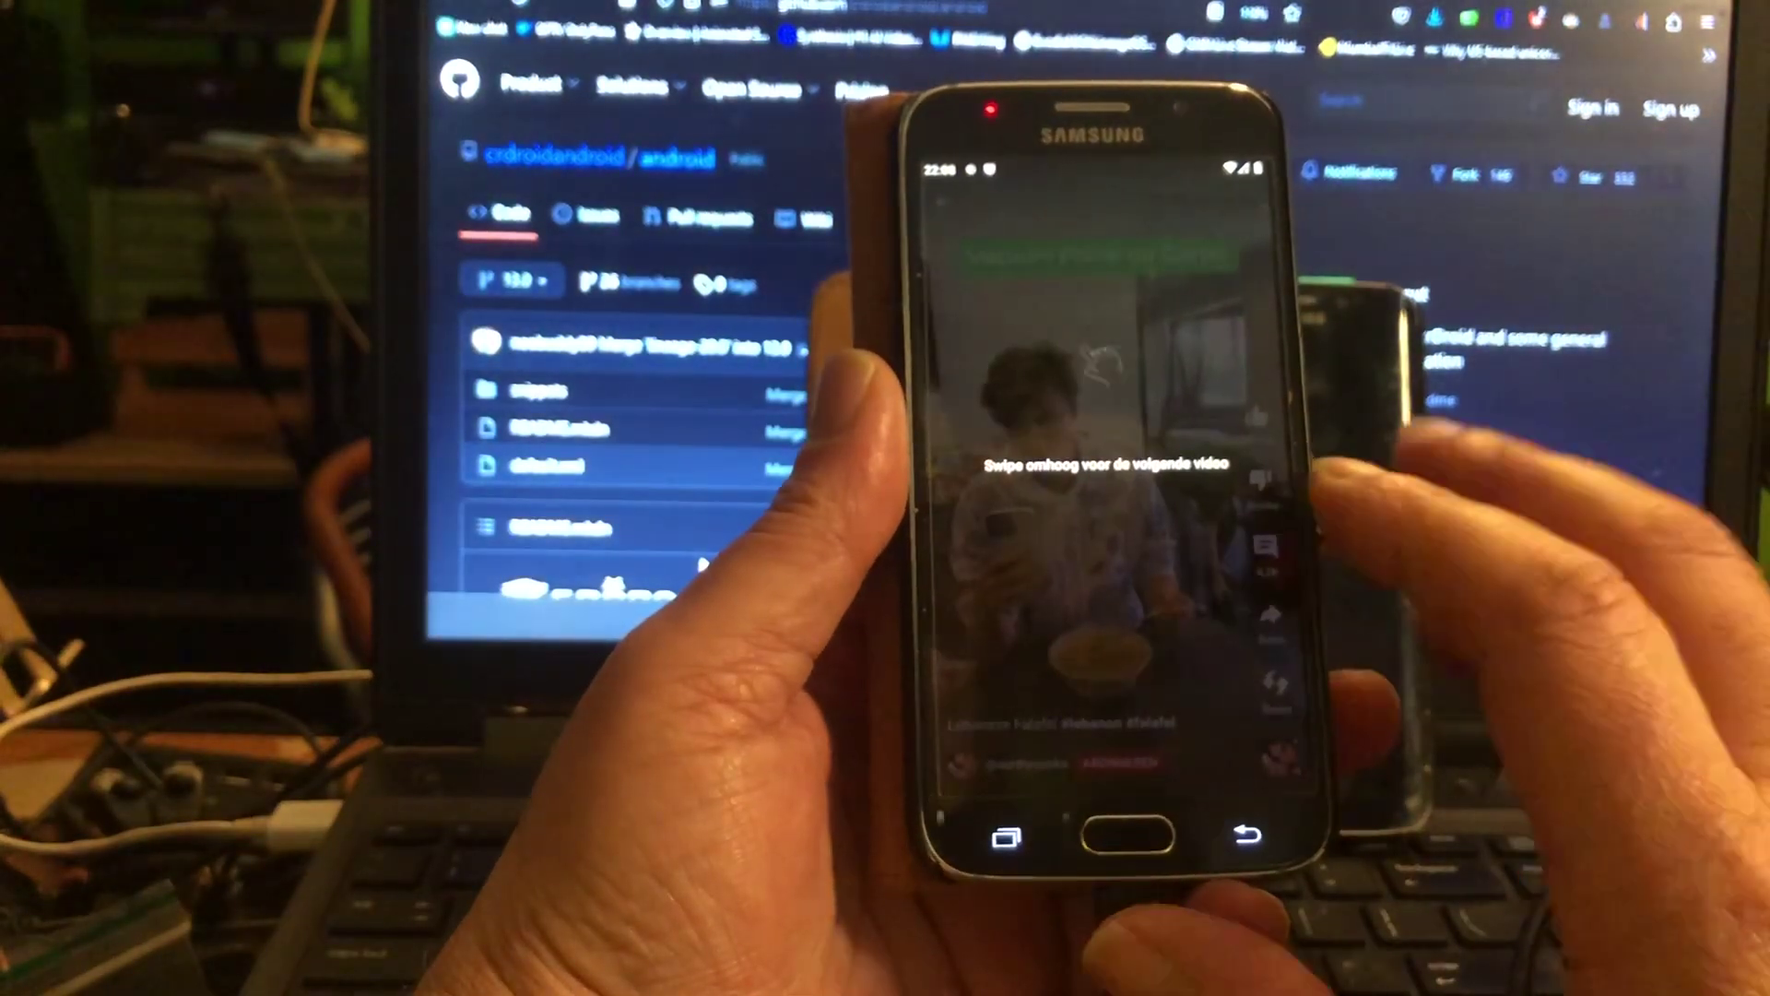
{"action": "left_click", "coordinate": [1252, 567]}
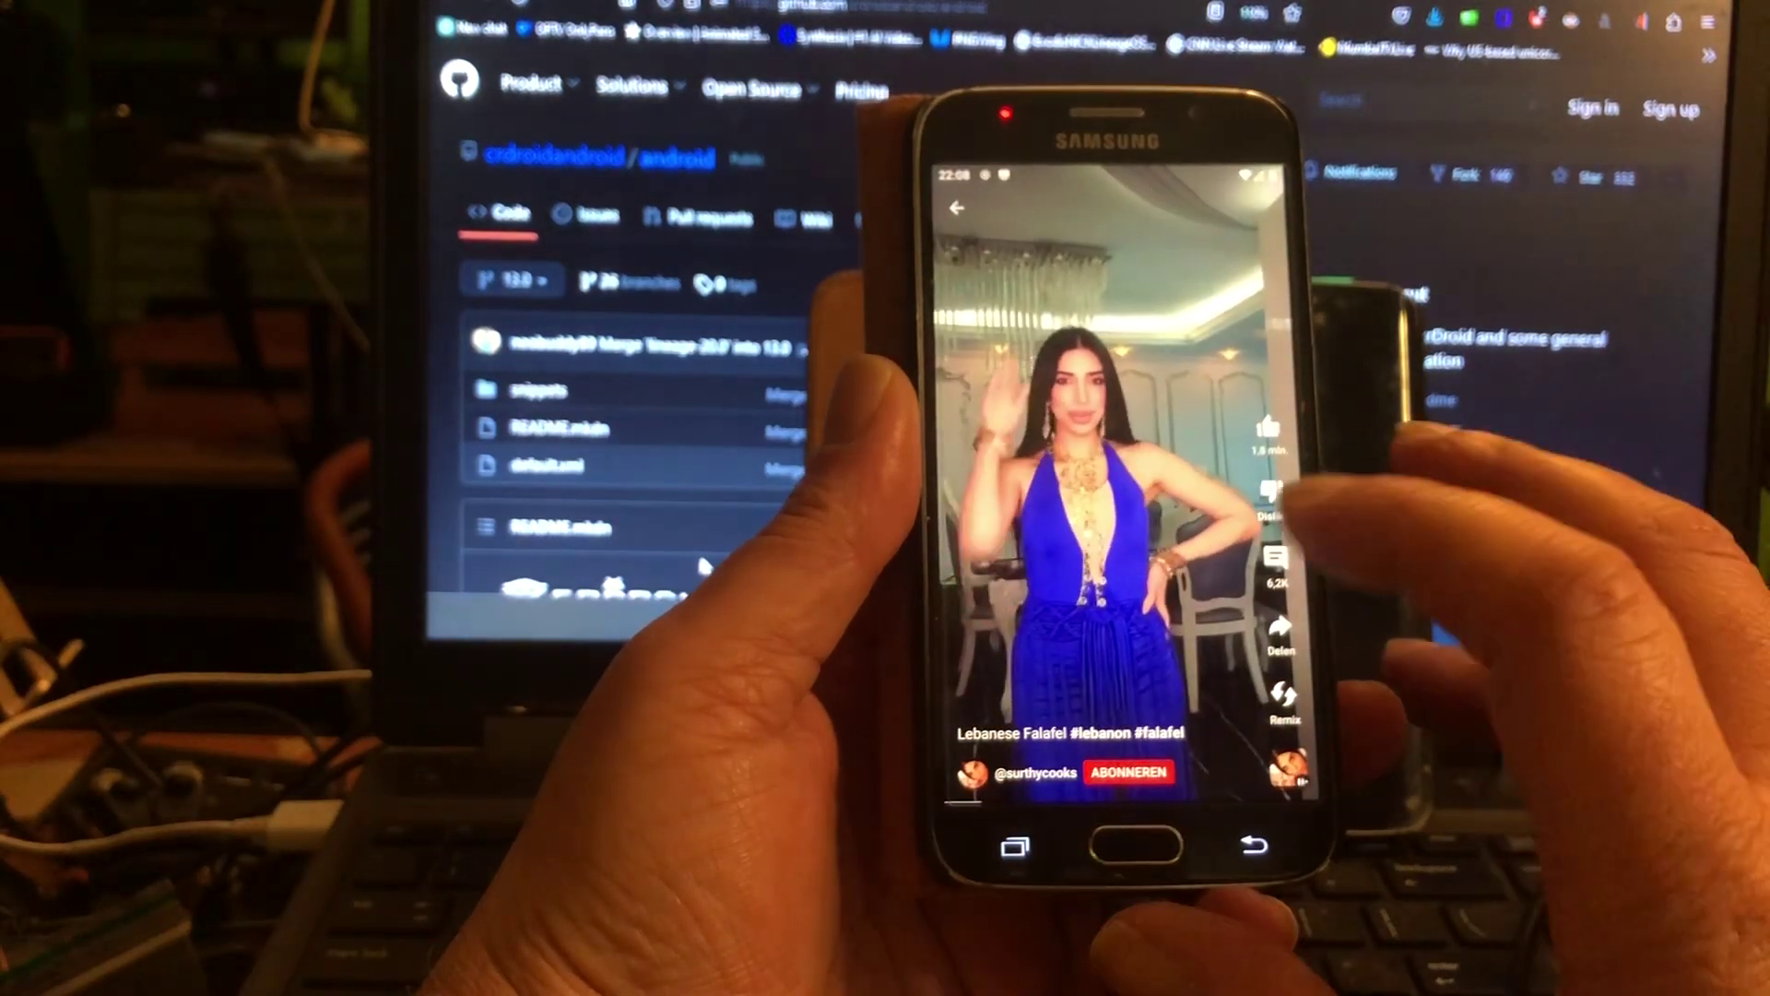
{"action": "scroll", "coordinate": [1114, 484], "scroll_direction": "down", "scroll_amount": 1}
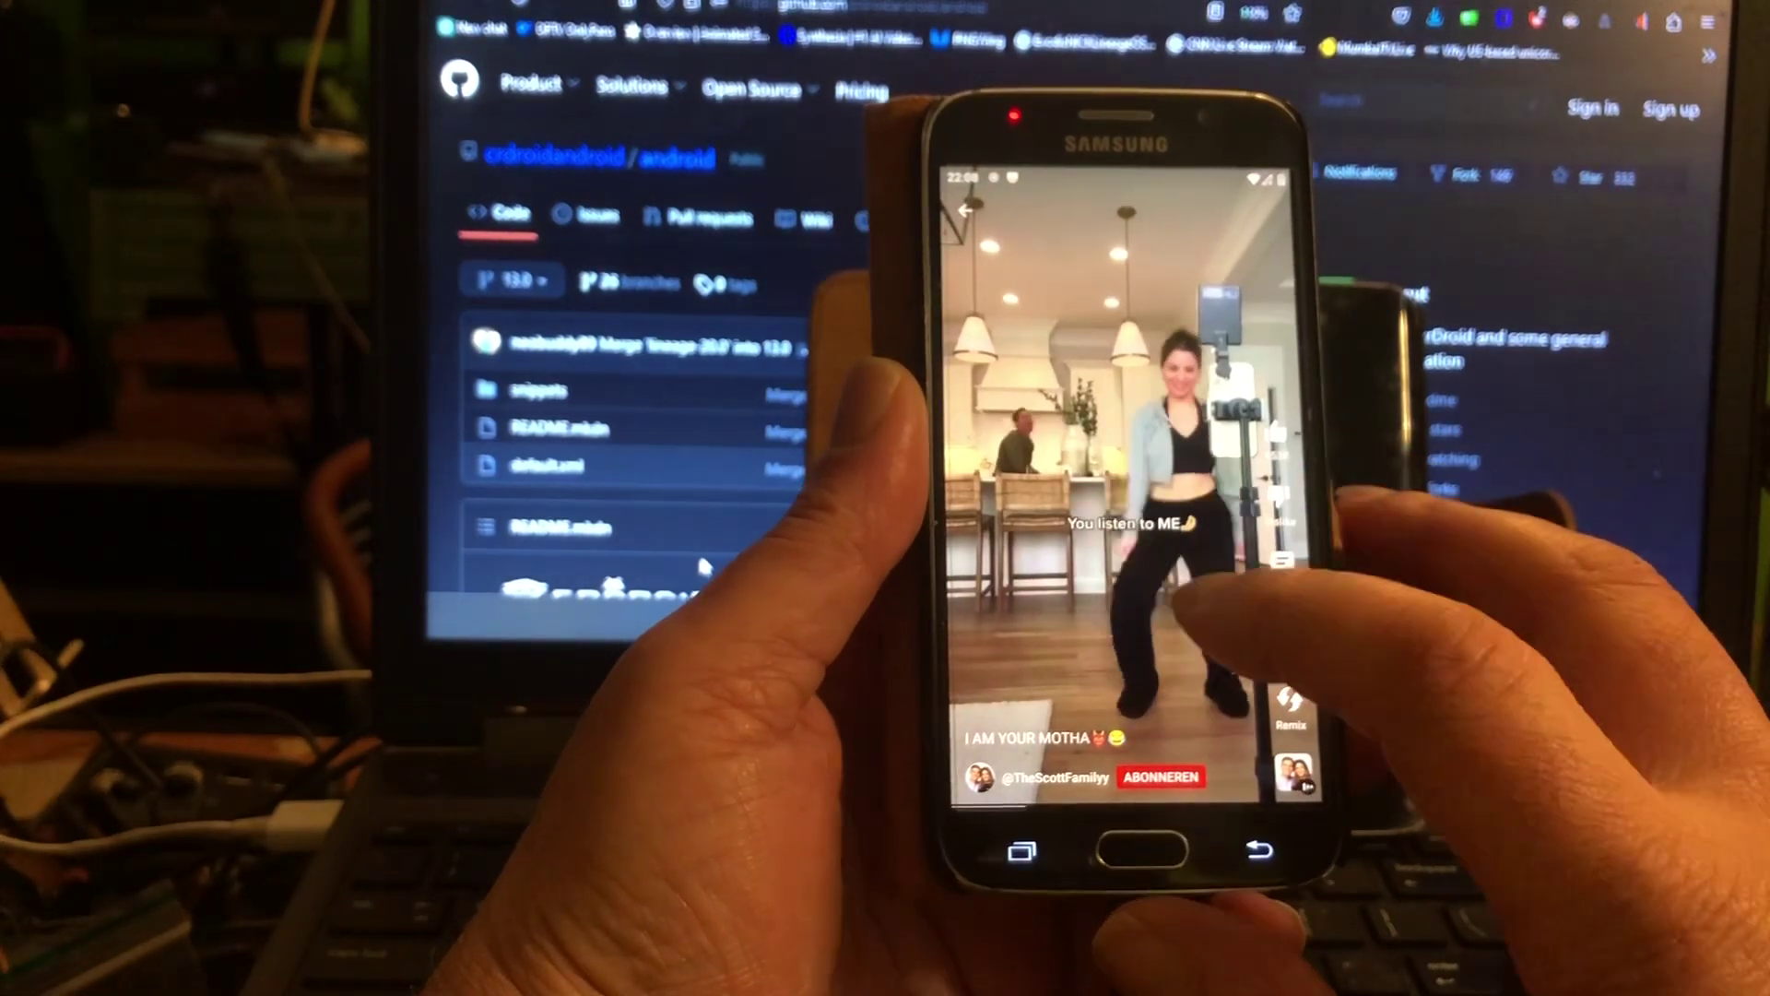
{"action": "scroll", "coordinate": [1114, 484], "scroll_direction": "down", "scroll_amount": 1}
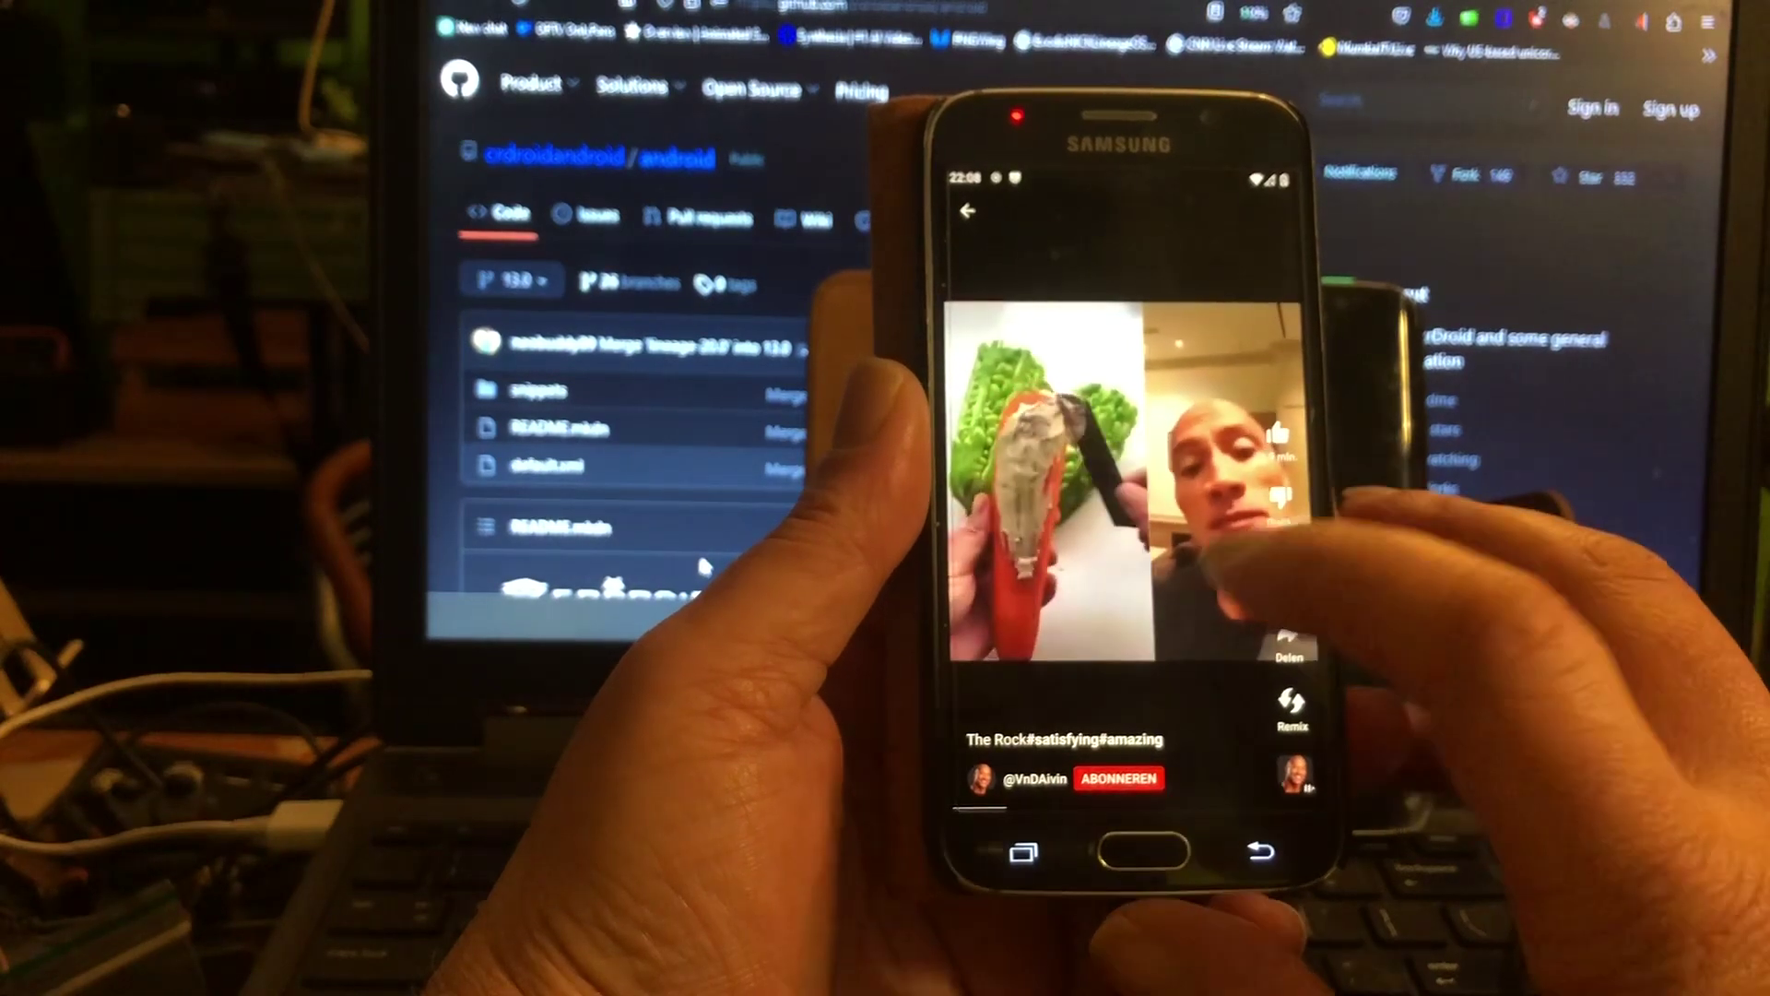
{"action": "scroll", "coordinate": [1113, 484], "scroll_direction": "down", "scroll_amount": 1}
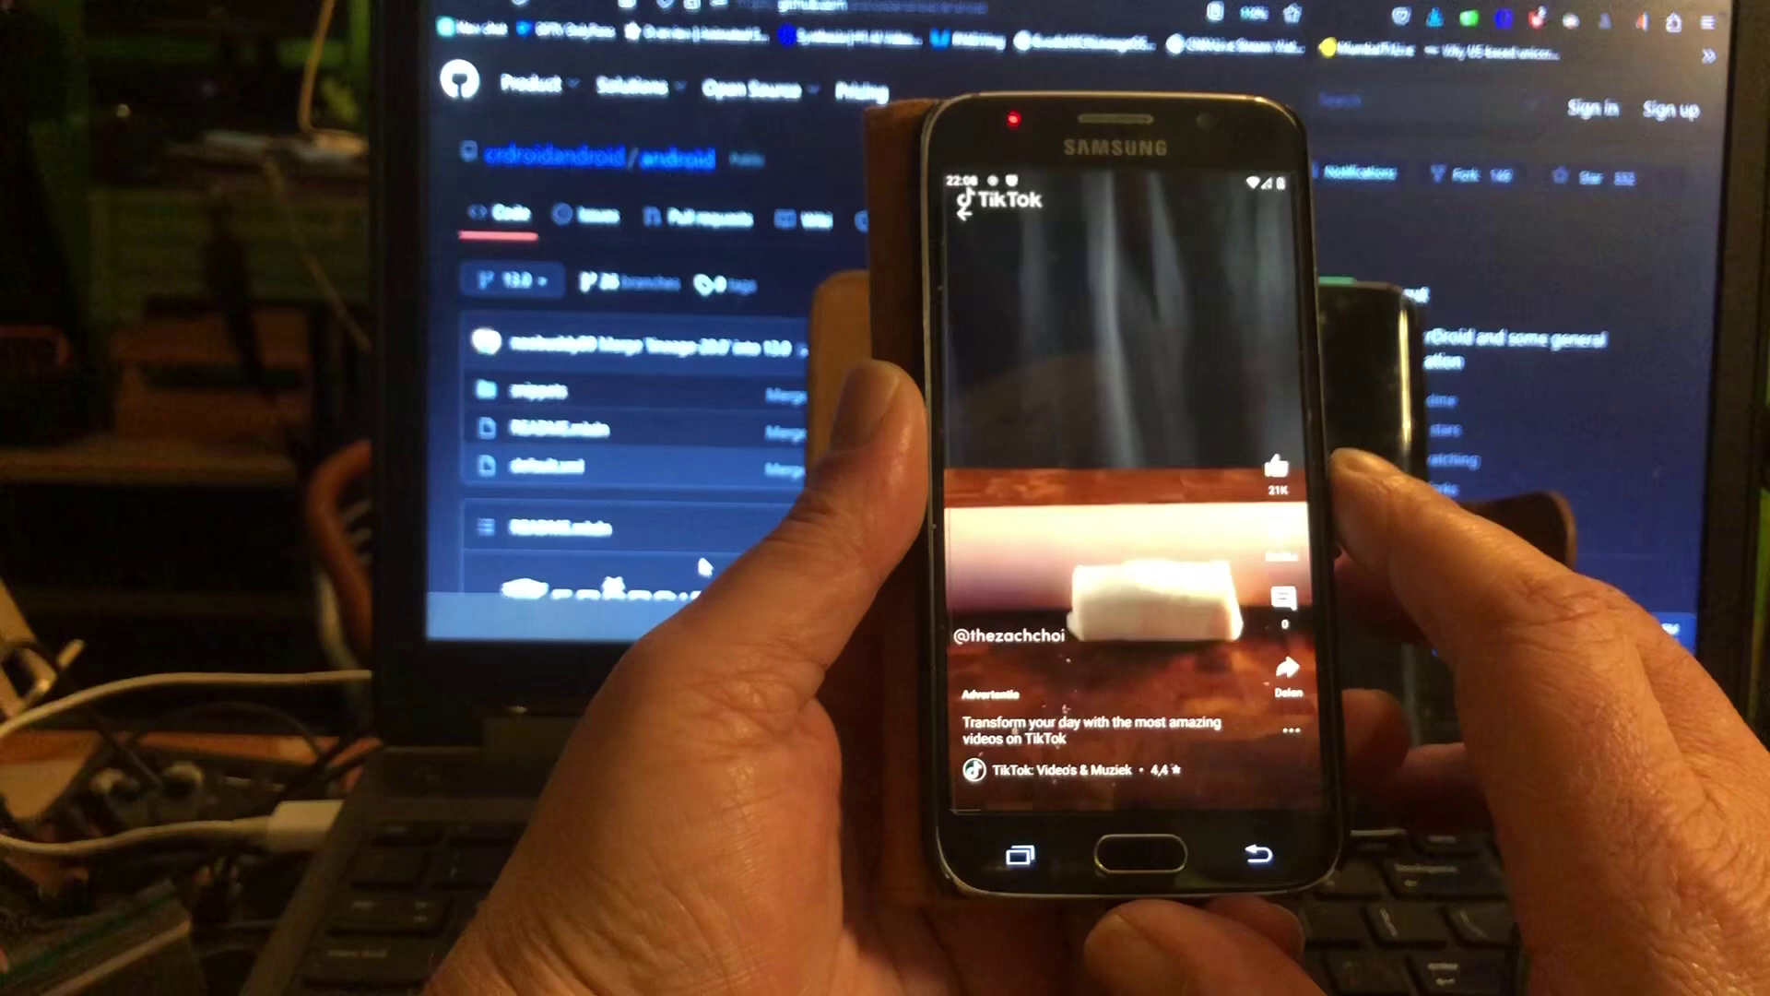
{"action": "scroll", "coordinate": [1128, 484], "scroll_direction": "down", "scroll_amount": 1}
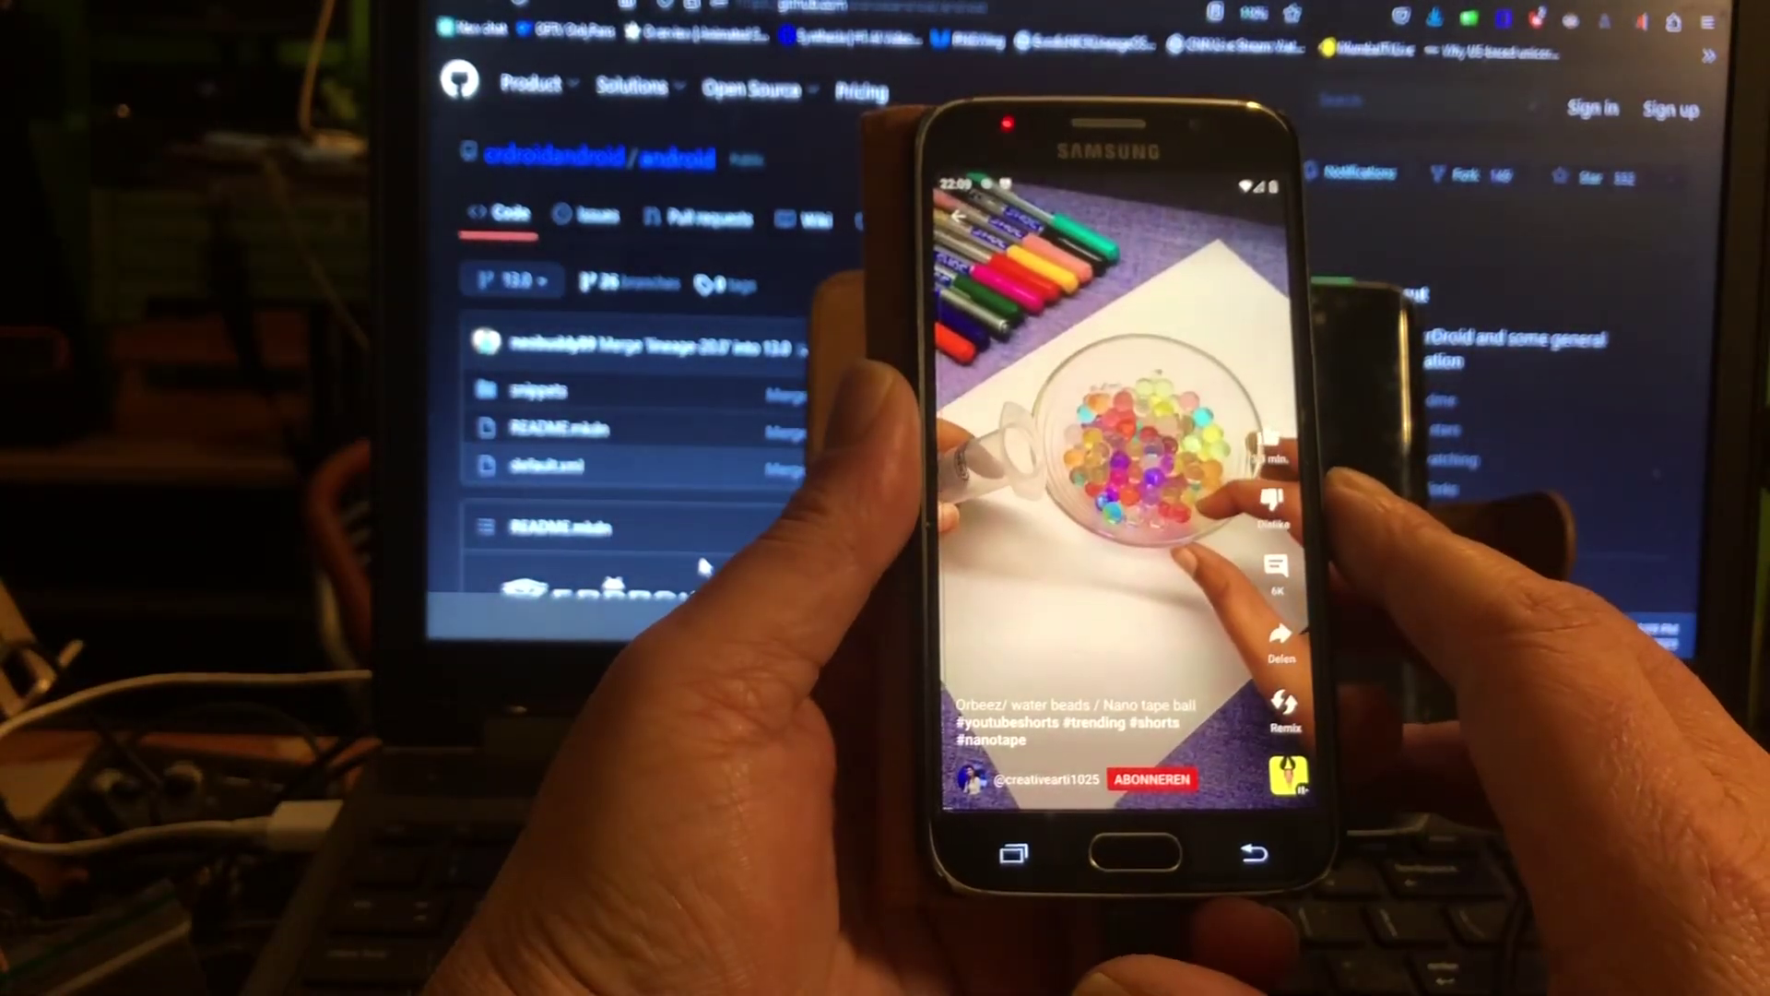
{"action": "scroll", "coordinate": [1127, 484], "scroll_direction": "down", "scroll_amount": 1}
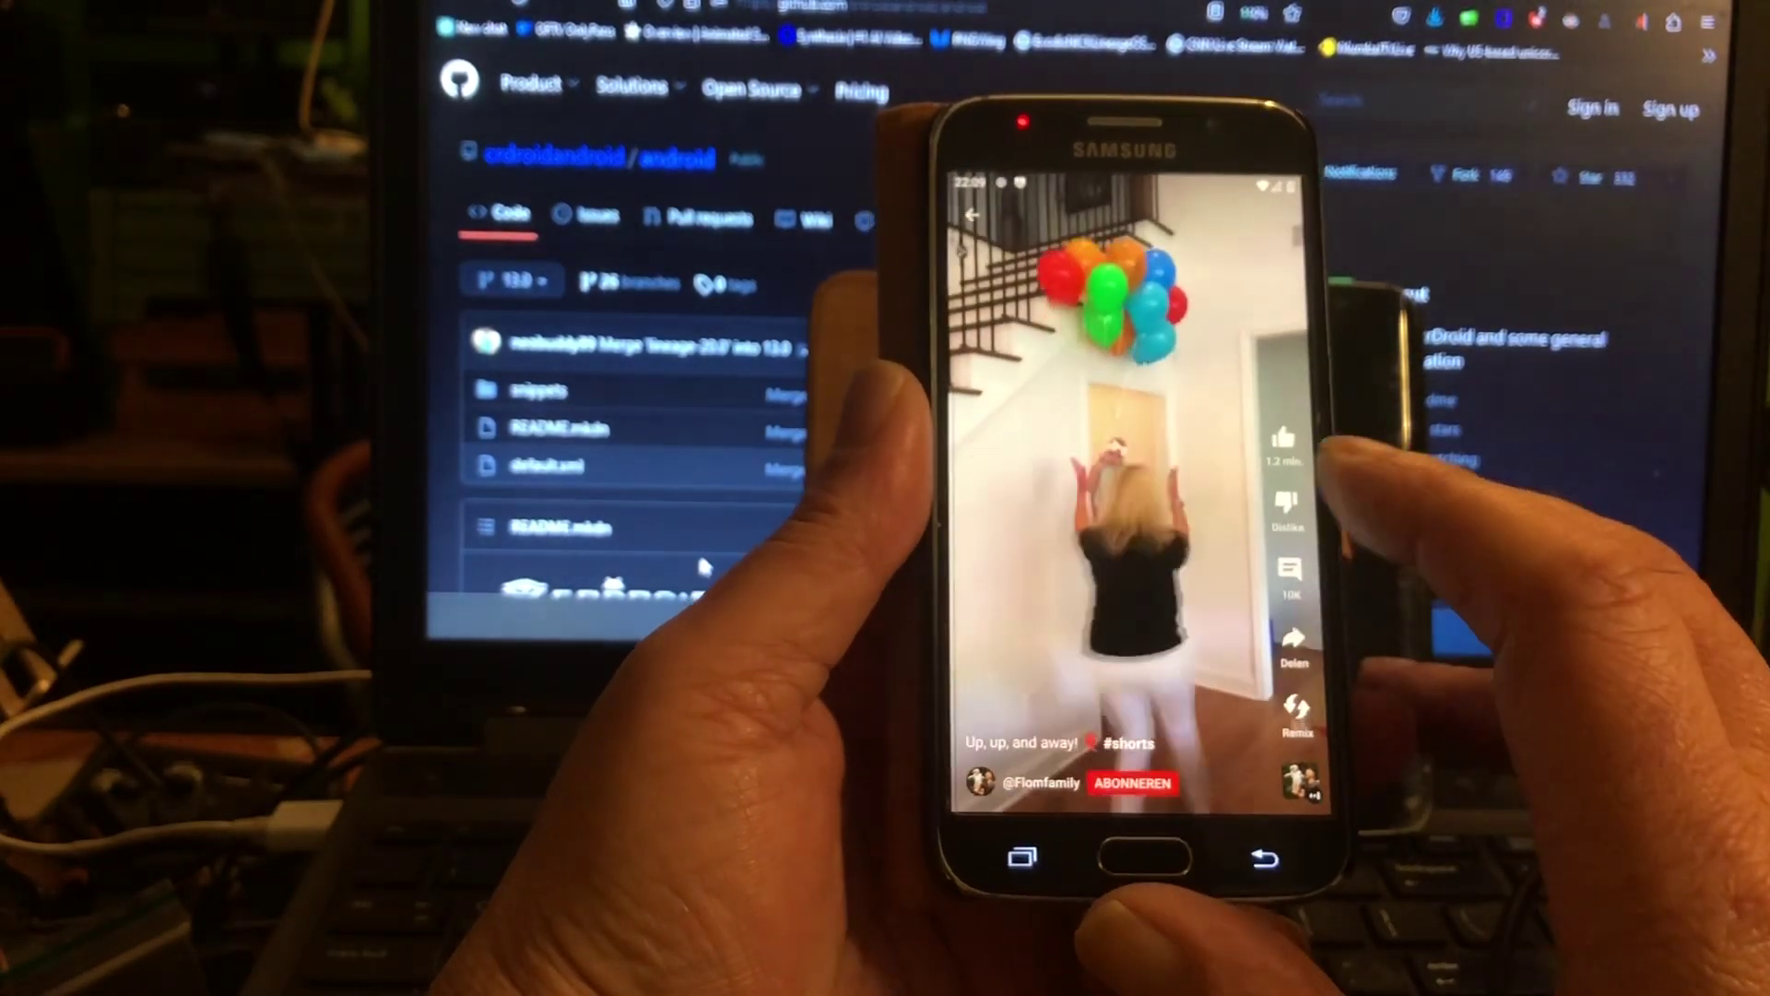
{"action": "scroll", "coordinate": [1127, 485], "scroll_direction": "down", "scroll_amount": 1}
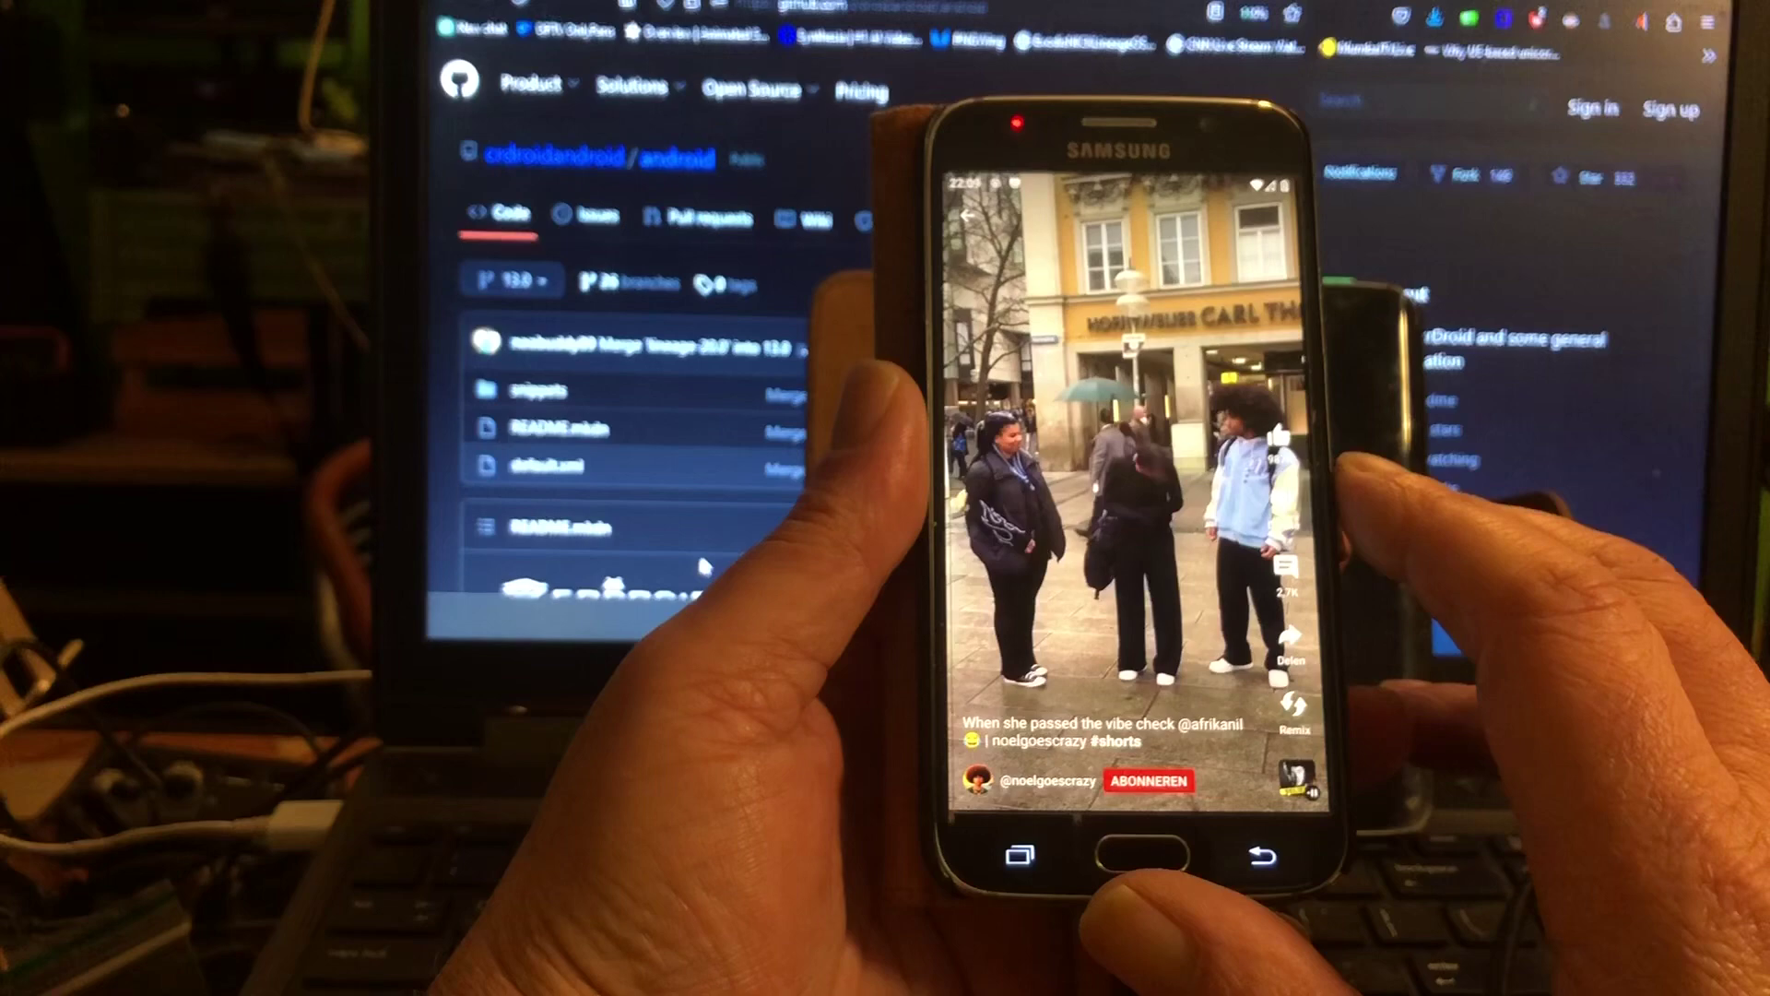
{"action": "scroll", "coordinate": [1128, 484], "scroll_direction": "down", "scroll_amount": 1}
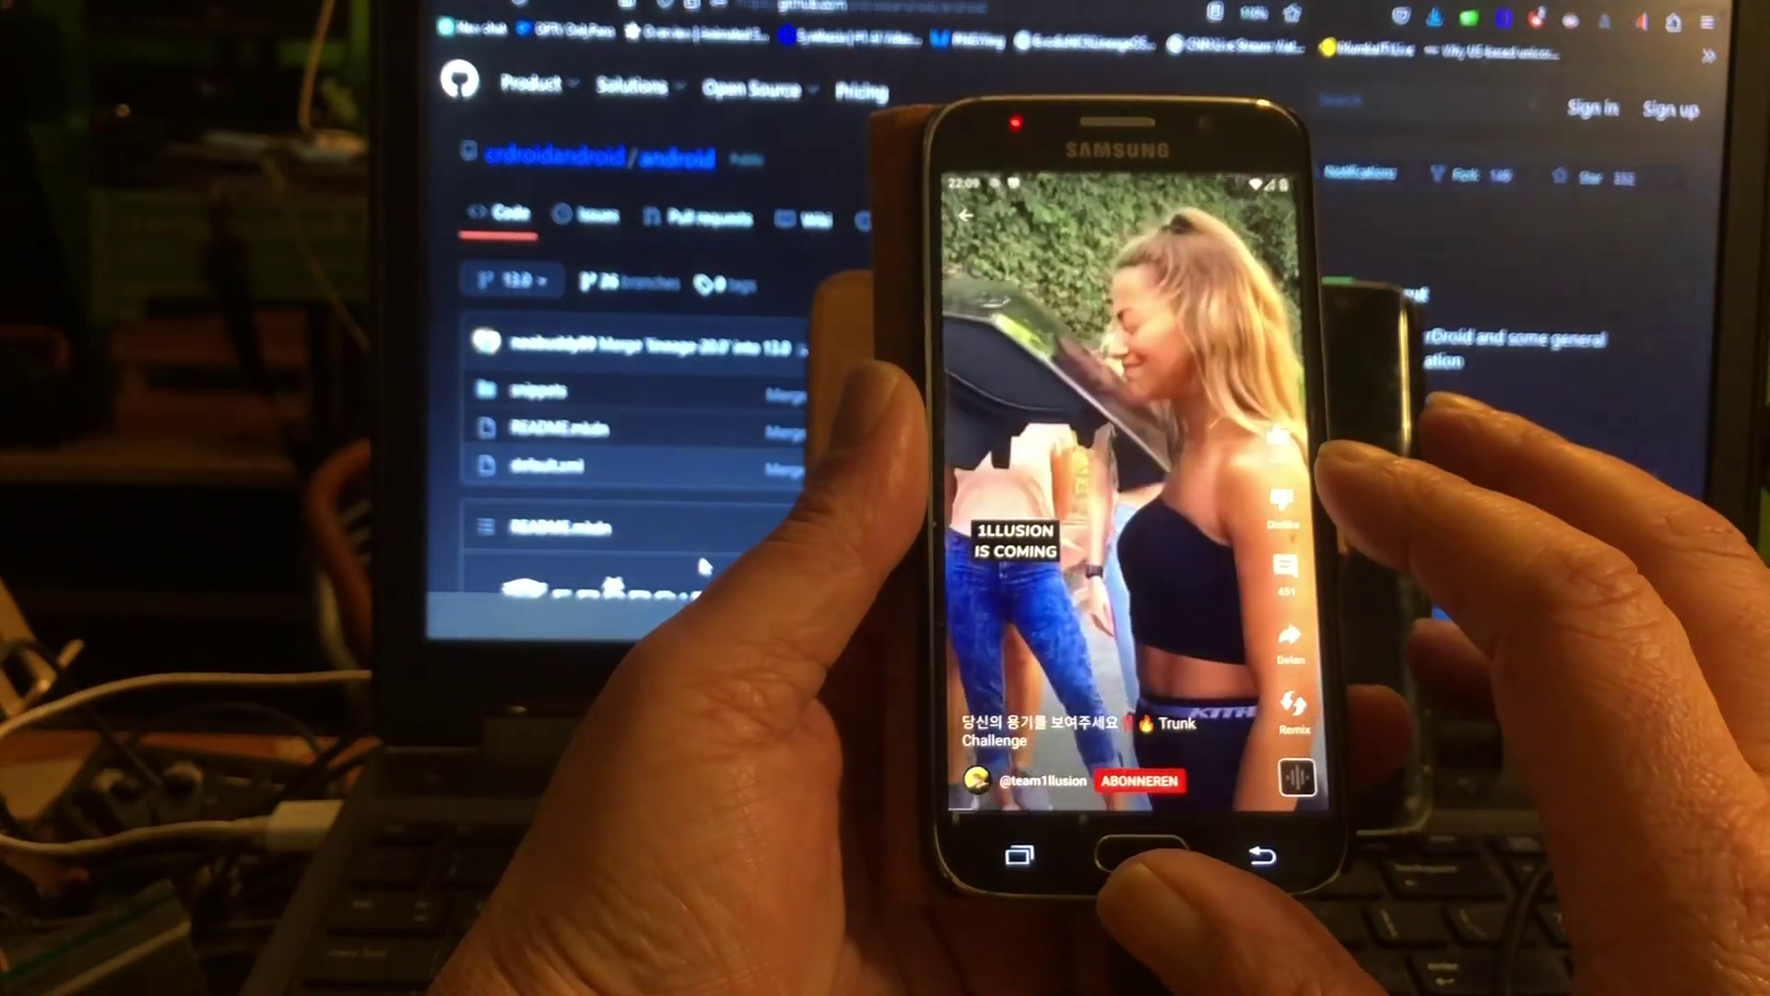
{"action": "scroll", "coordinate": [1127, 485], "scroll_direction": "down", "scroll_amount": 1}
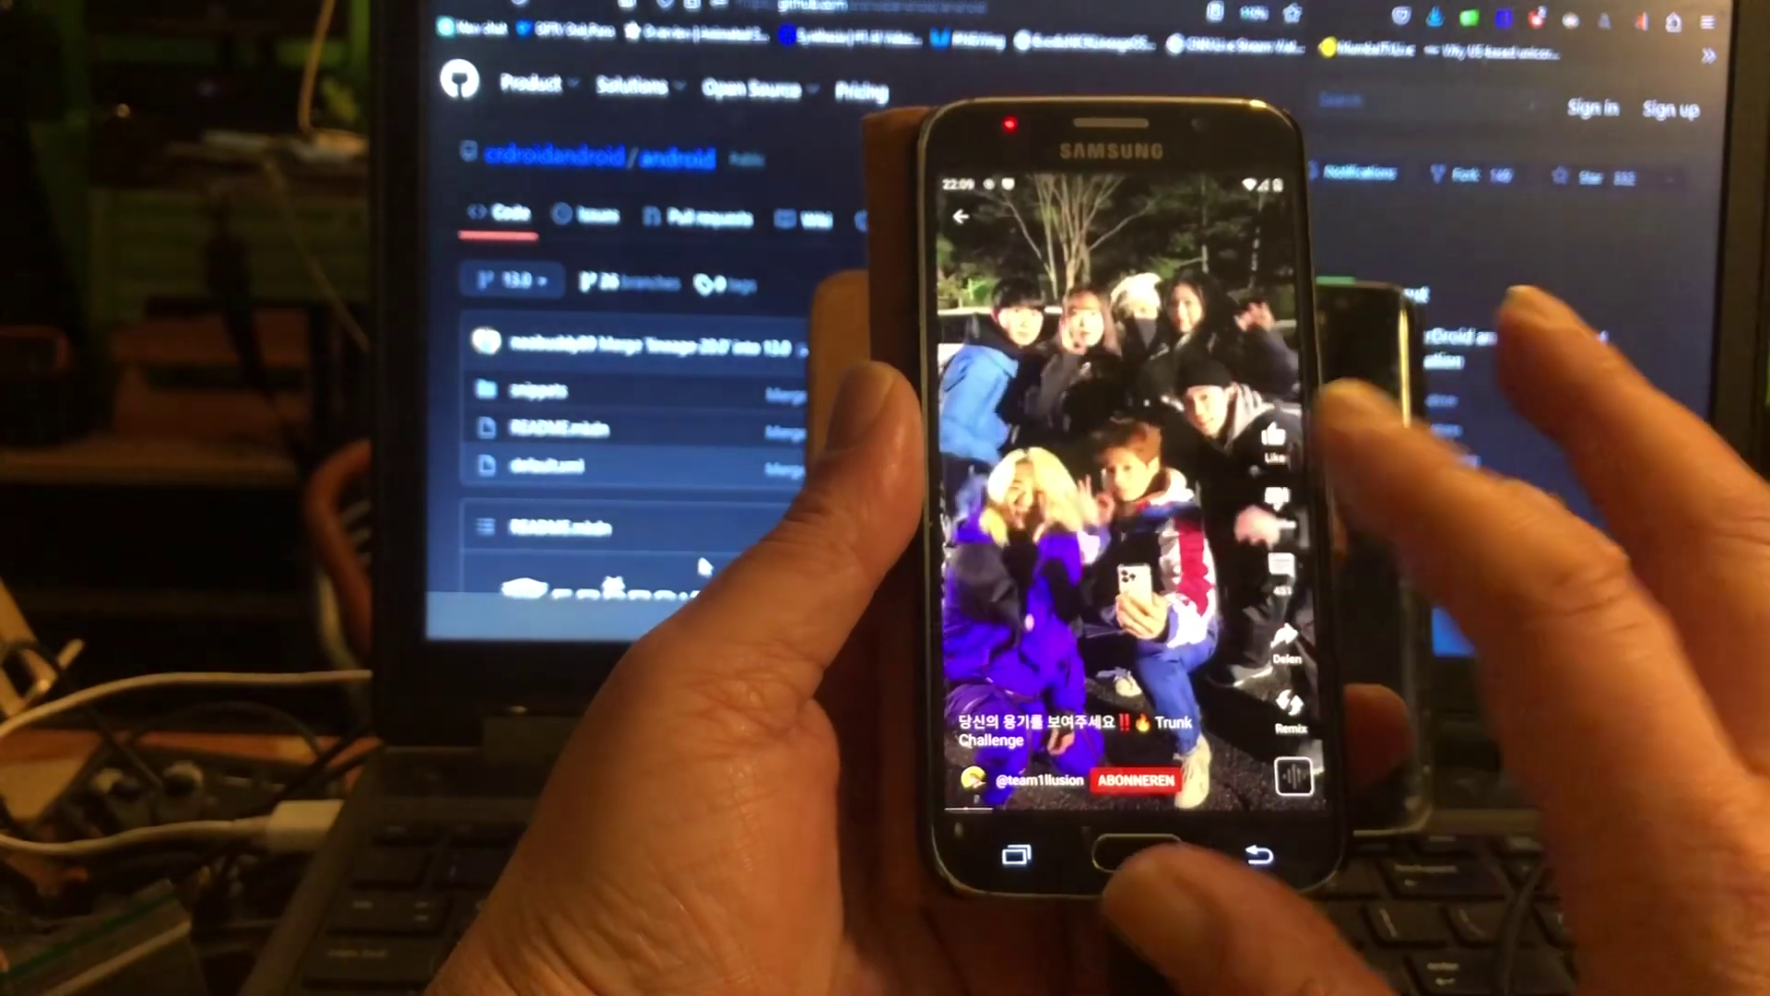
{"action": "scroll", "coordinate": [1128, 485], "scroll_direction": "down", "scroll_amount": 1}
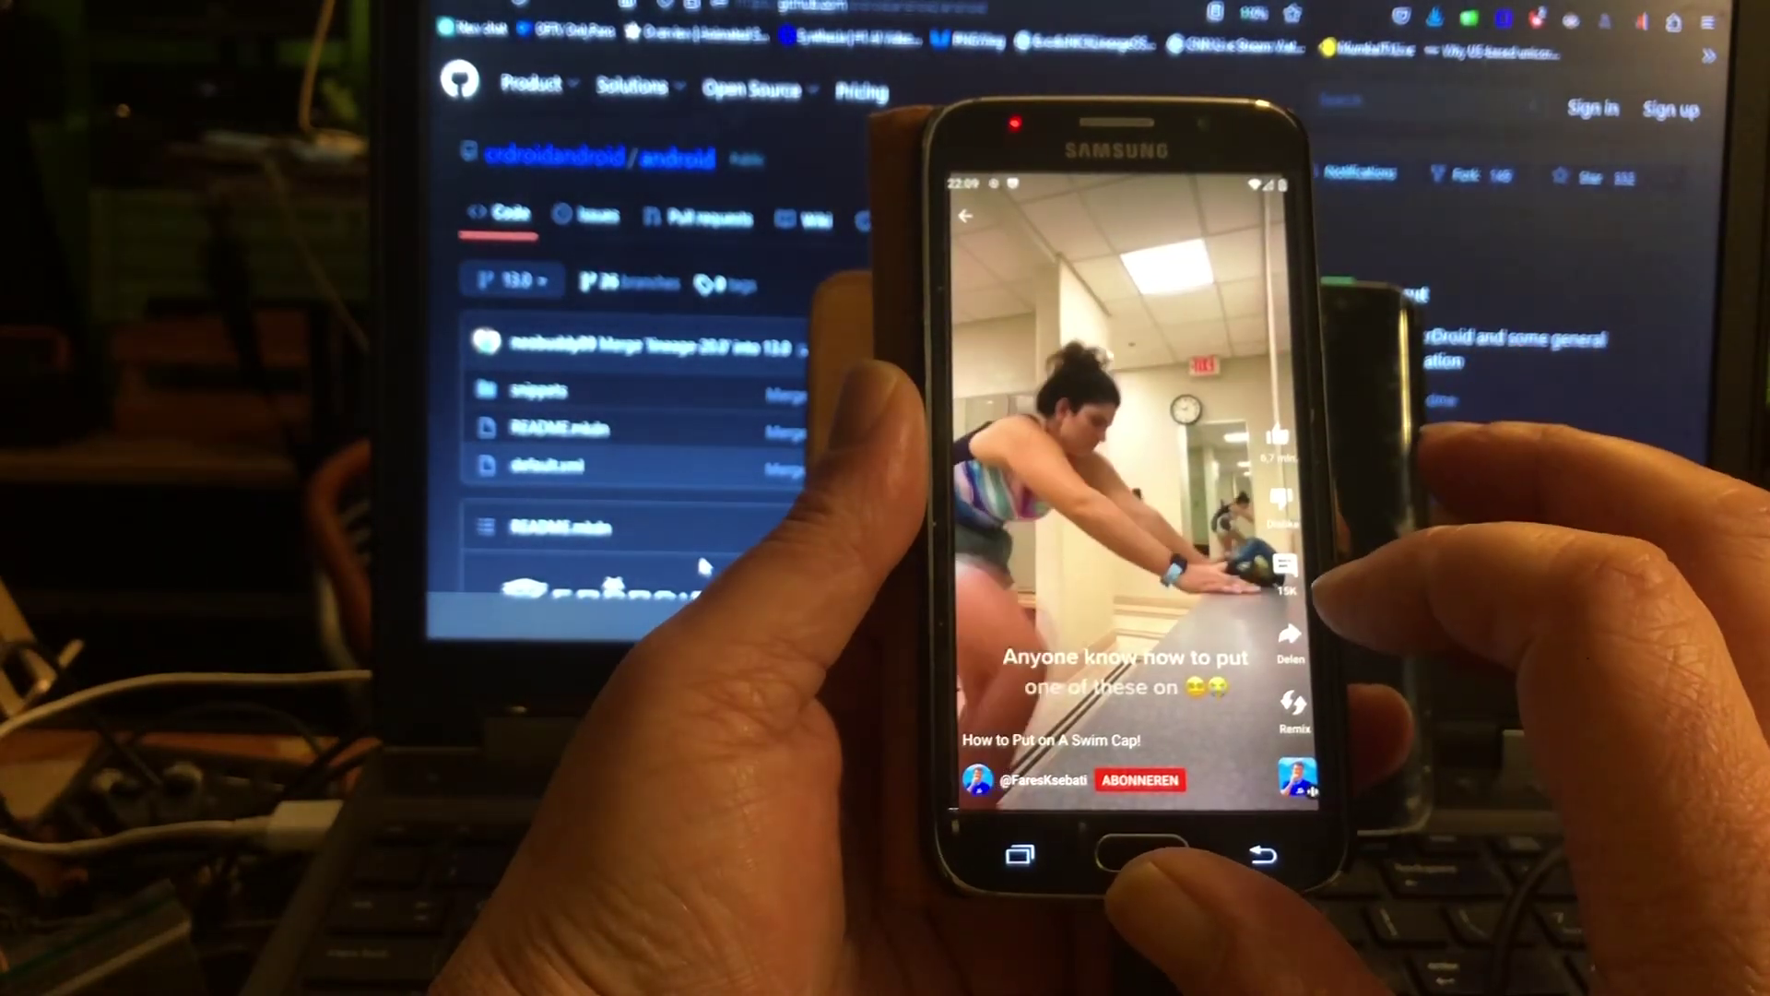
{"action": "scroll", "coordinate": [1128, 485], "scroll_direction": "down", "scroll_amount": 1}
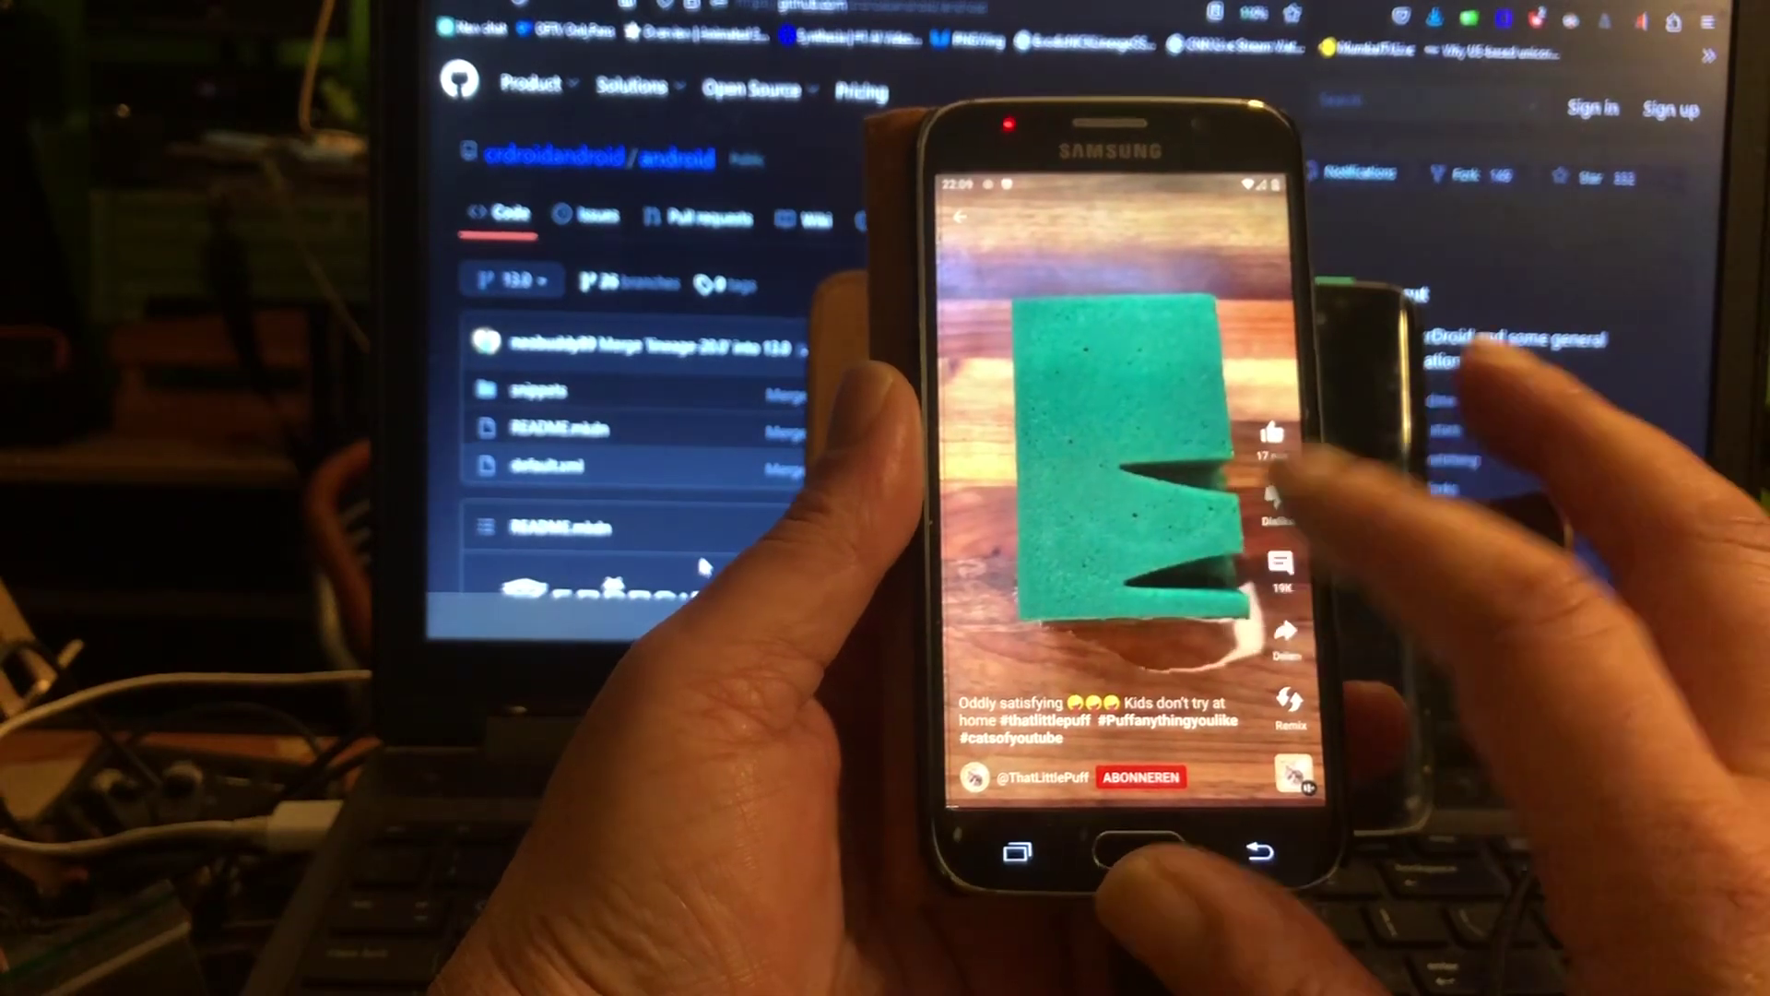
{"action": "scroll", "coordinate": [1128, 485], "scroll_direction": "down", "scroll_amount": 1}
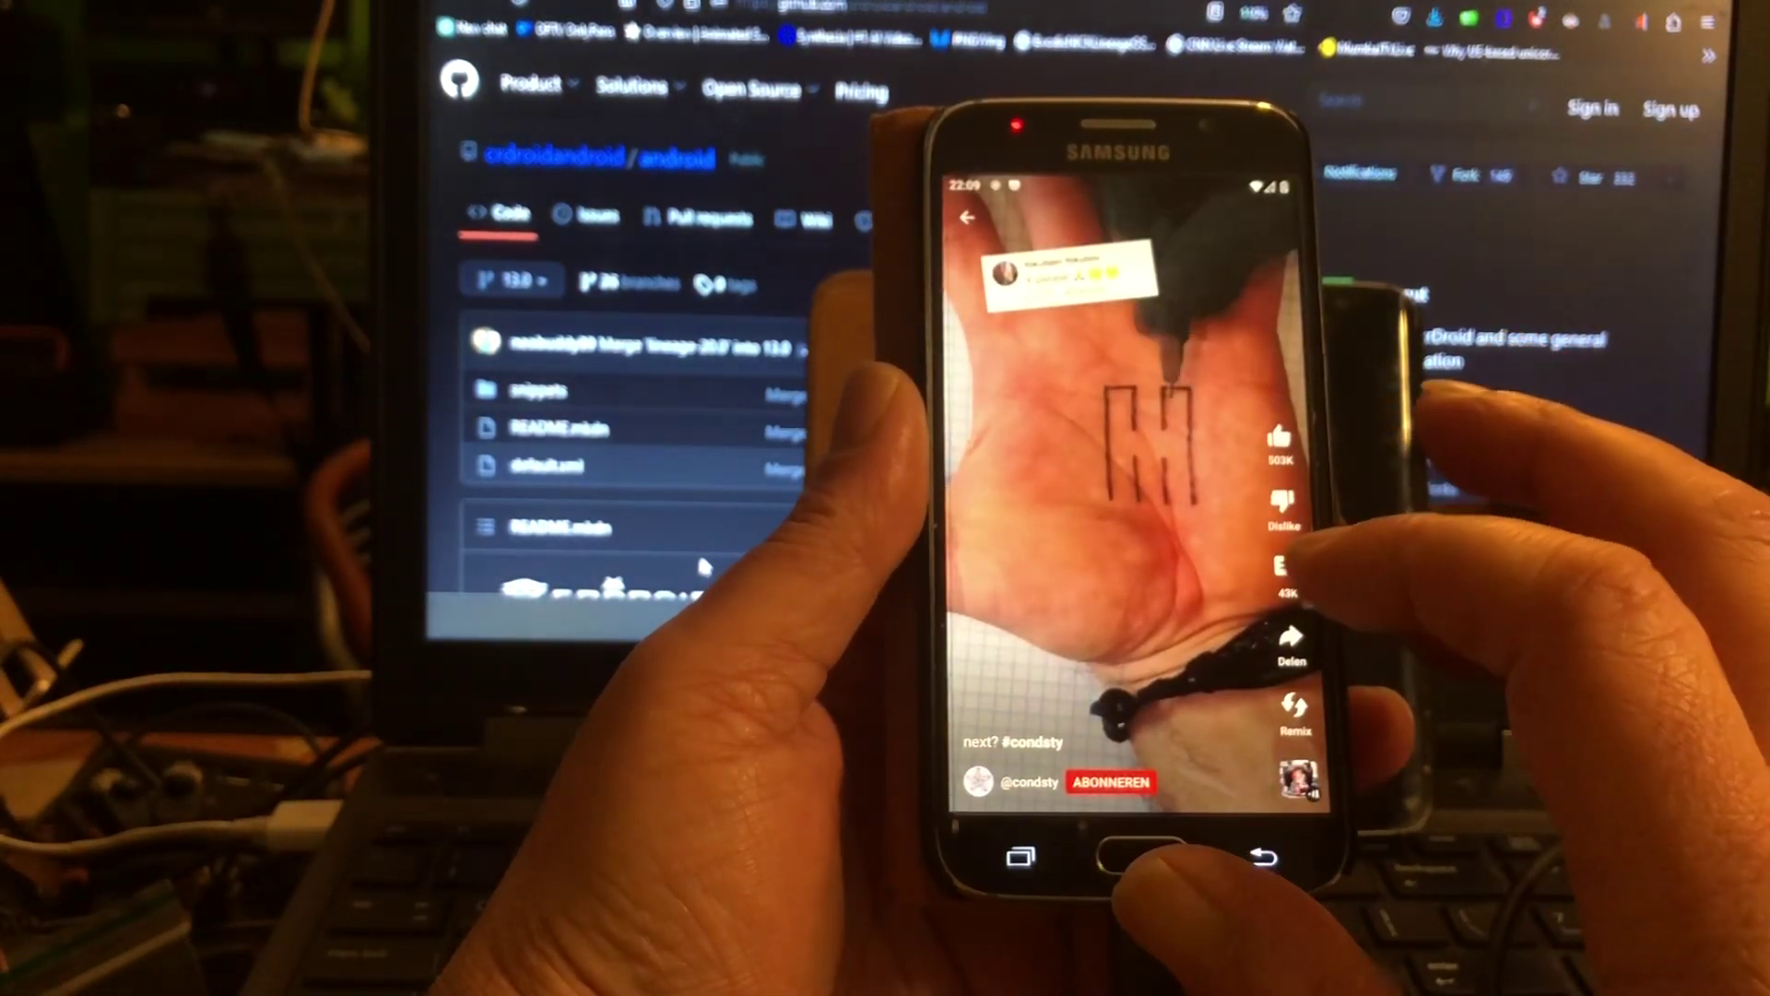
{"action": "scroll", "coordinate": [1128, 484], "scroll_direction": "down", "scroll_amount": 1}
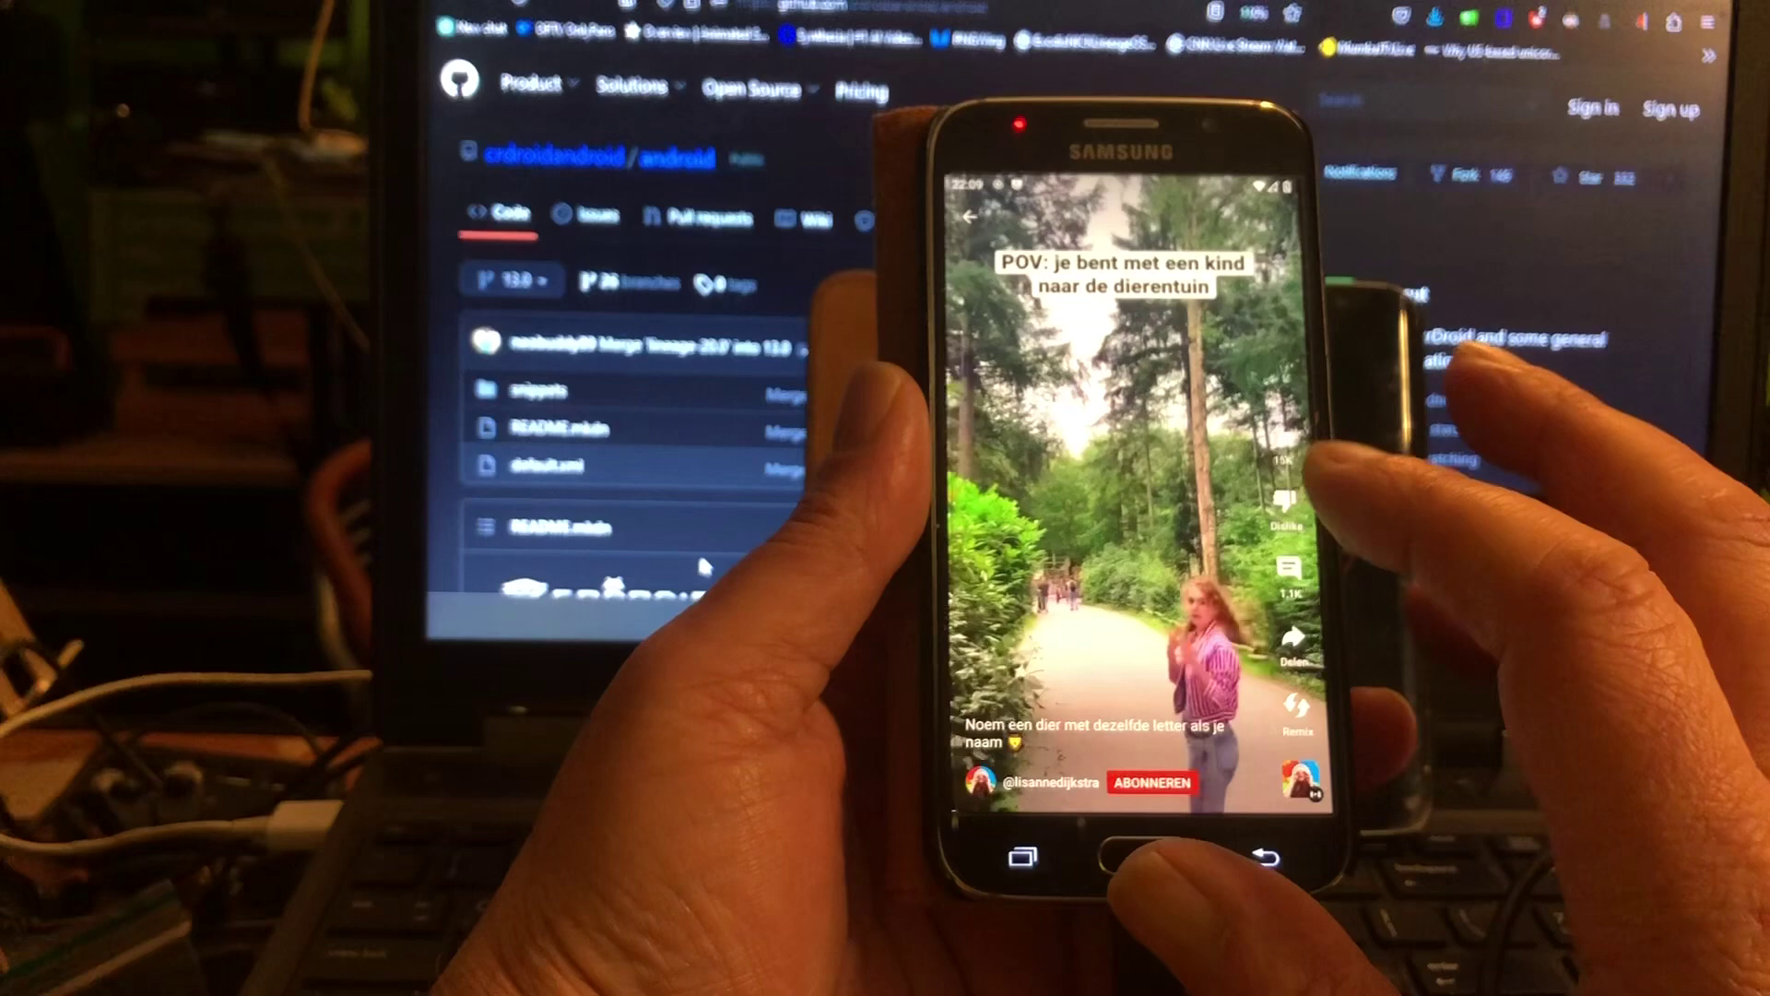
{"action": "scroll", "coordinate": [1128, 485], "scroll_direction": "down", "scroll_amount": 1}
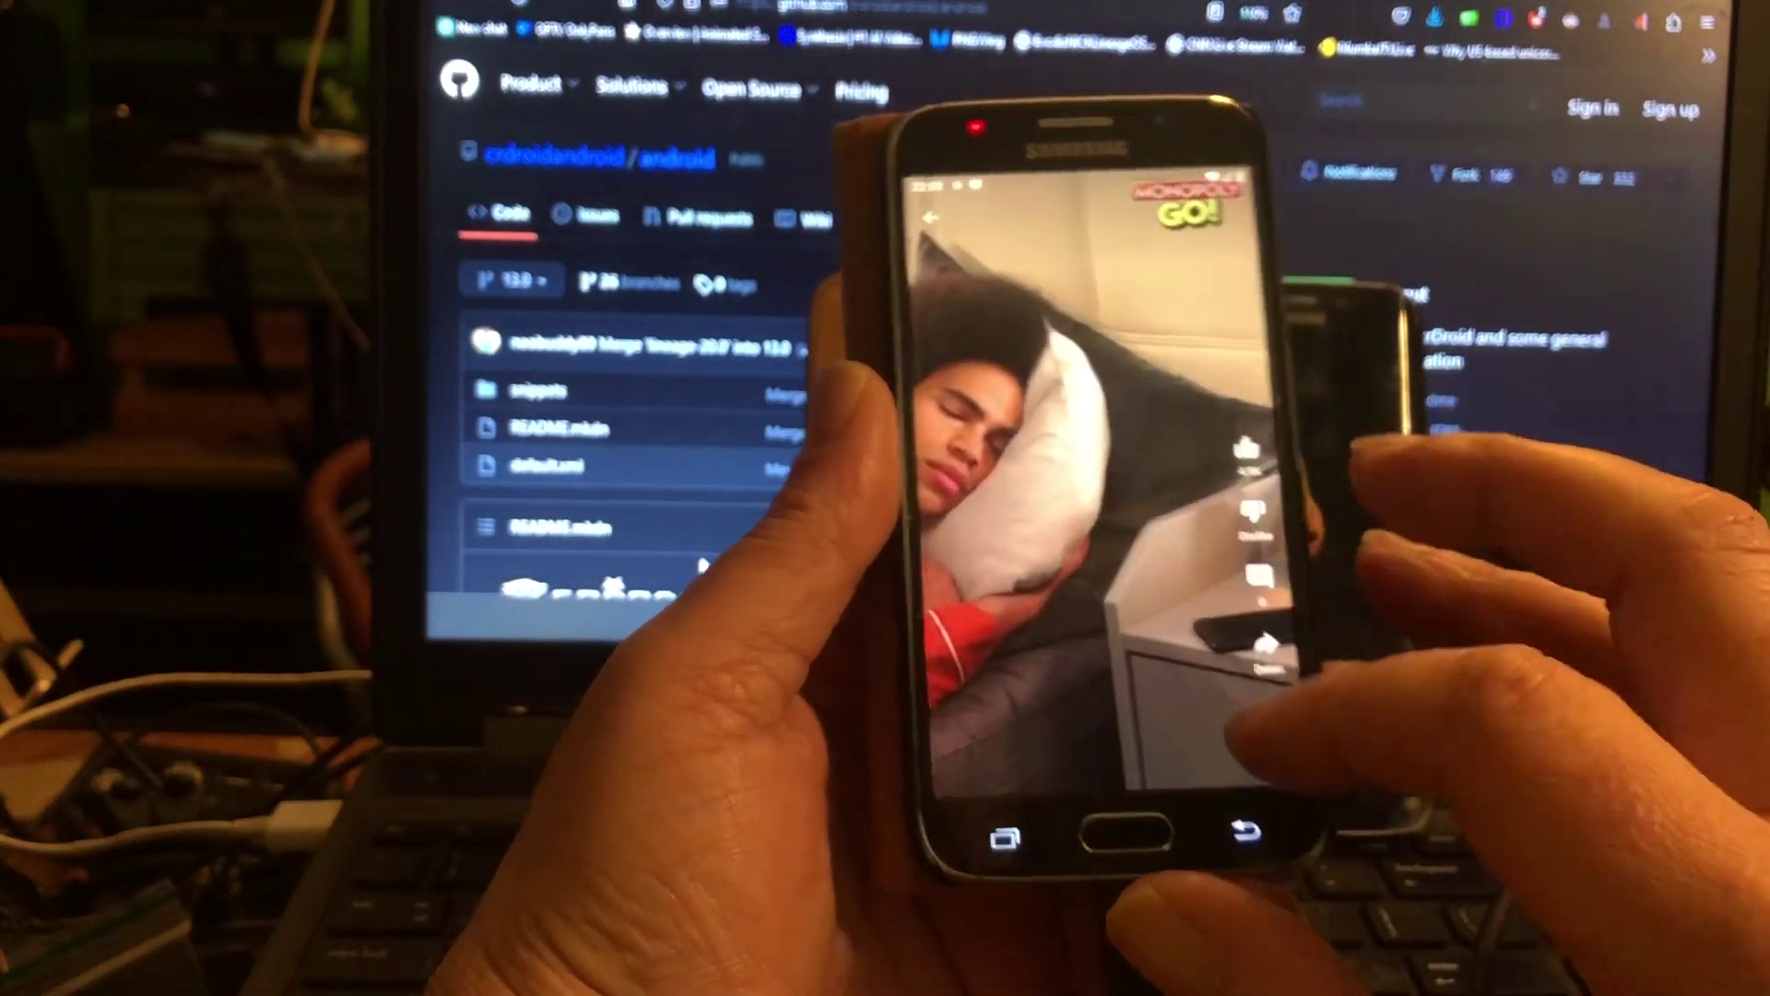
{"action": "left_click", "coordinate": [1212, 811]}
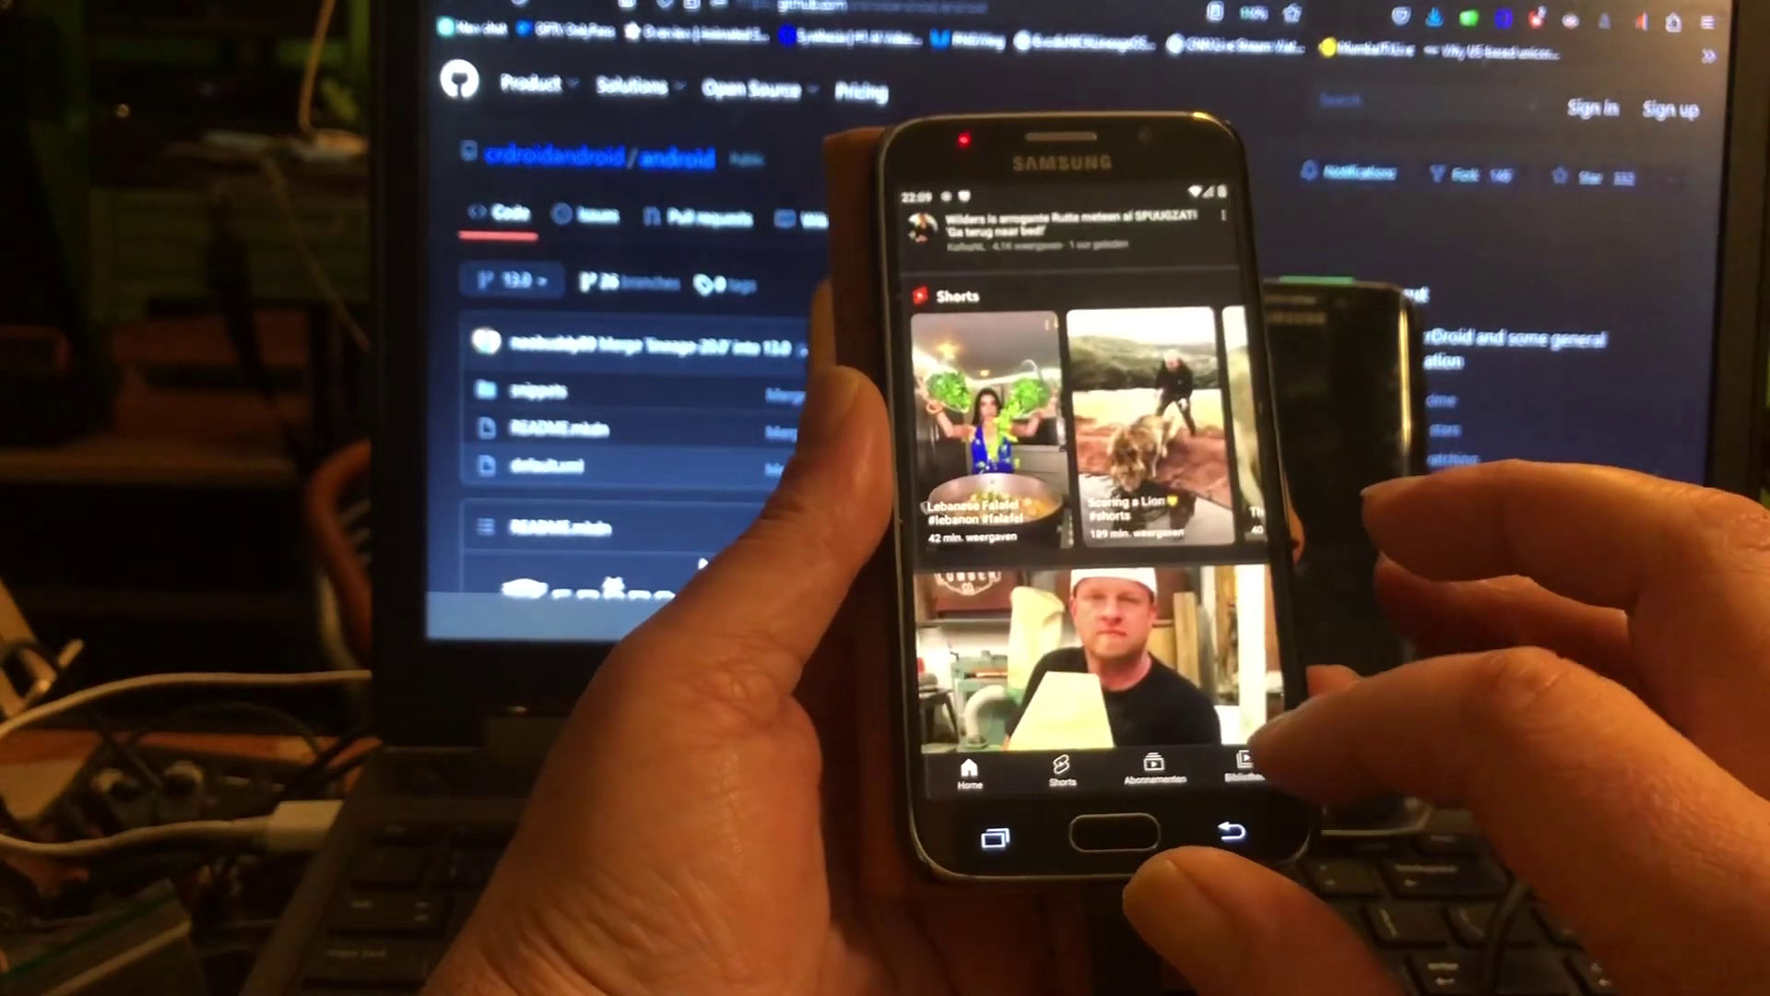
{"action": "scroll", "coordinate": [1127, 484], "scroll_direction": "down", "scroll_amount": 2}
{"action": "scroll", "coordinate": [1126, 484], "scroll_direction": "down", "scroll_amount": 2}
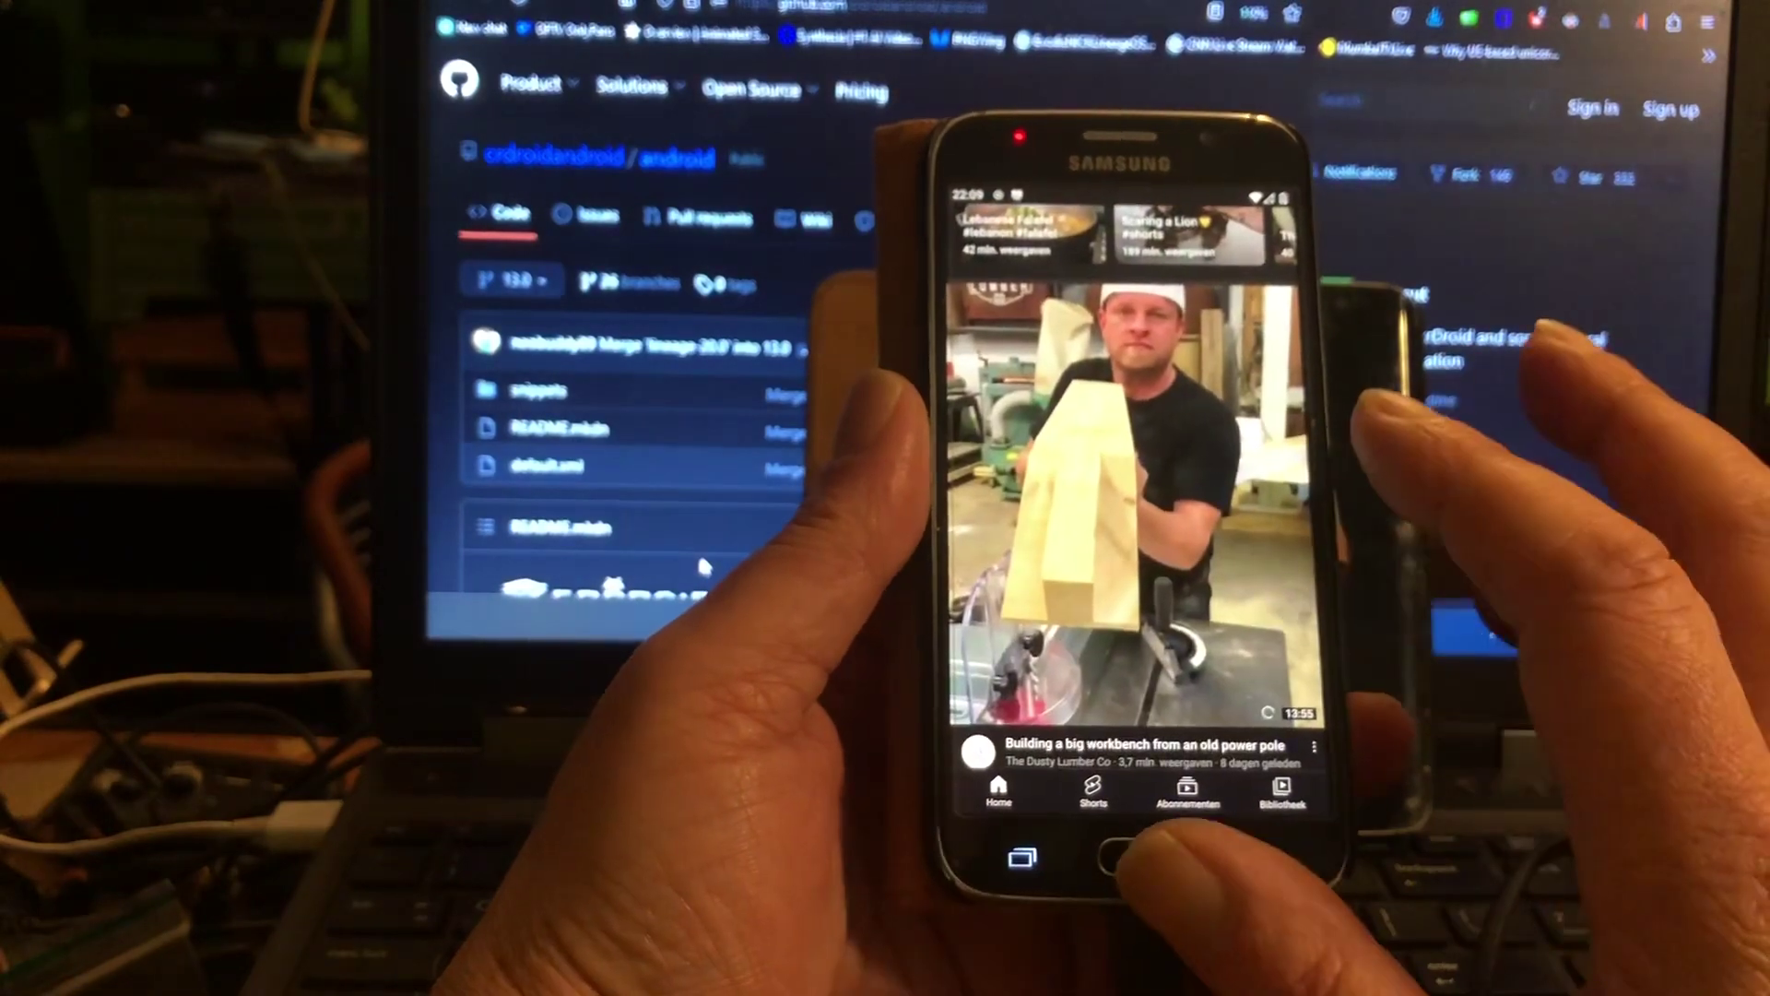
{"action": "scroll", "coordinate": [1127, 484], "scroll_direction": "down", "scroll_amount": 2}
{"action": "scroll", "coordinate": [1126, 485], "scroll_direction": "down", "scroll_amount": 2}
{"action": "scroll", "coordinate": [1128, 485], "scroll_direction": "down", "scroll_amount": 2}
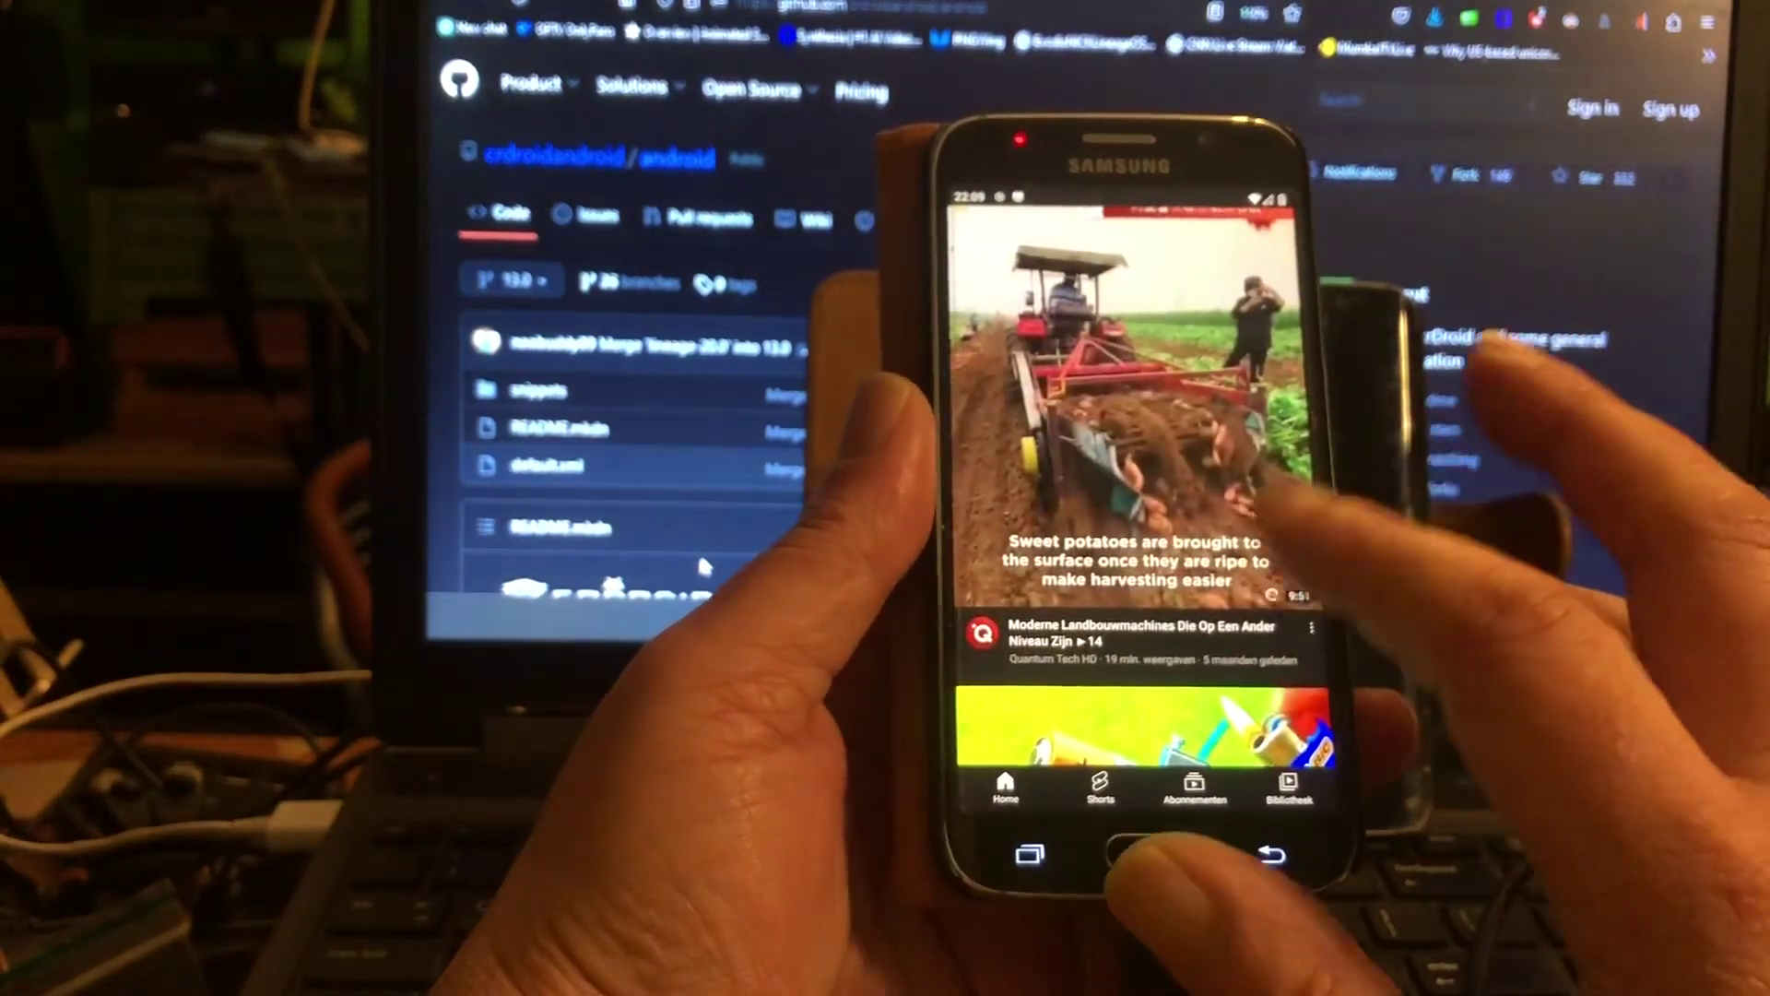
{"action": "scroll", "coordinate": [1128, 485], "scroll_direction": "down", "scroll_amount": 2}
{"action": "scroll", "coordinate": [1127, 485], "scroll_direction": "down", "scroll_amount": 2}
{"action": "scroll", "coordinate": [1127, 484], "scroll_direction": "down", "scroll_amount": 2}
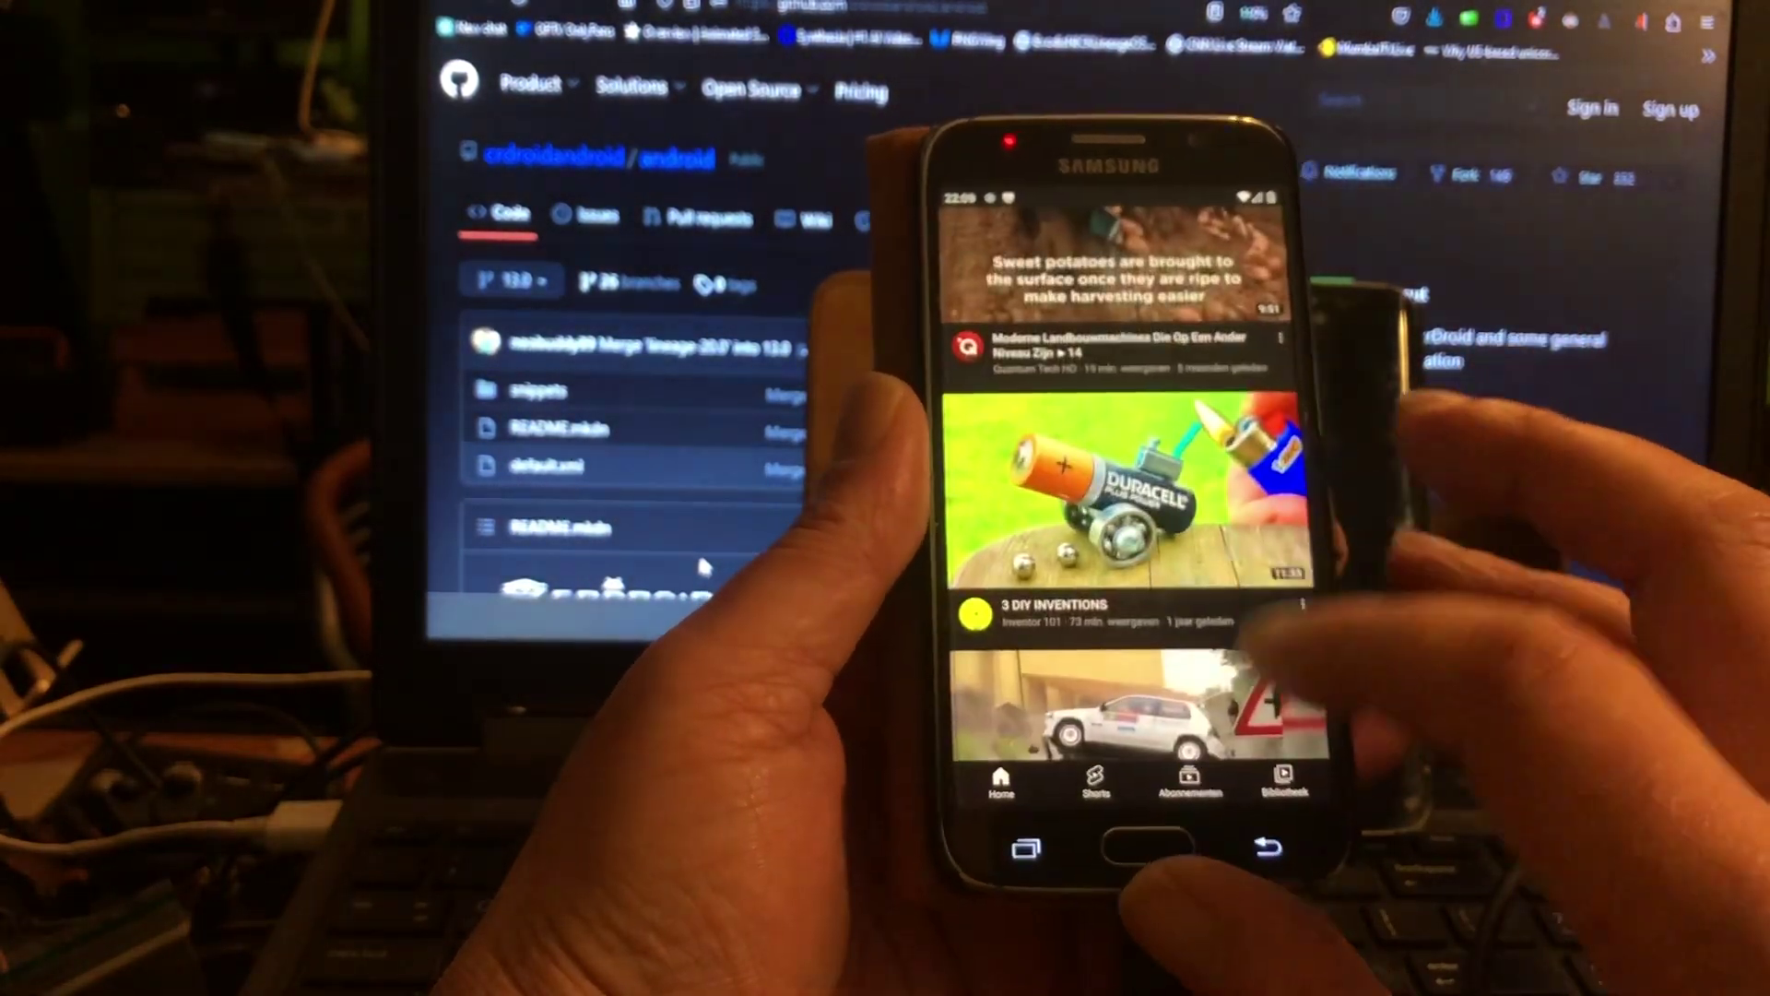
{"action": "scroll", "coordinate": [1128, 485], "scroll_direction": "down", "scroll_amount": 1}
{"action": "left_click", "coordinate": [1138, 833]}
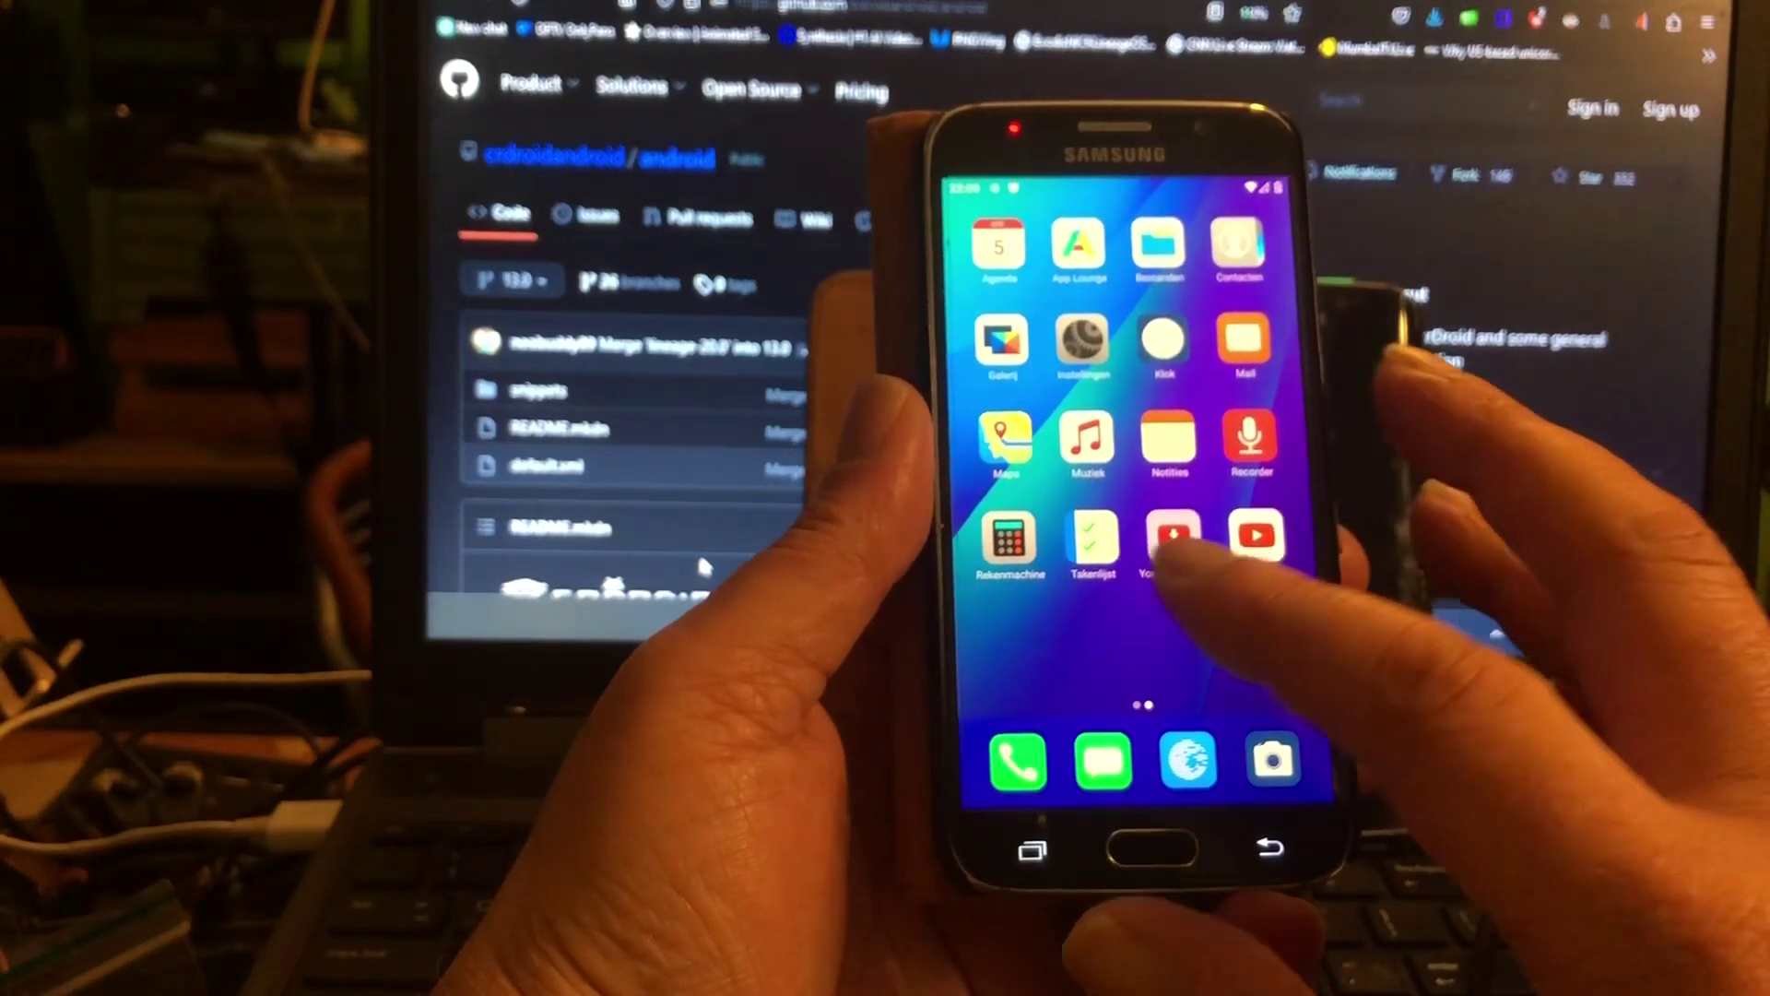
Enable fake location and Hide my IP in Advanced Privacy, accepting both warnings.
{"action": "left_click_drag", "start_coordinate": [1024, 582], "coordinate": [1272, 582]}
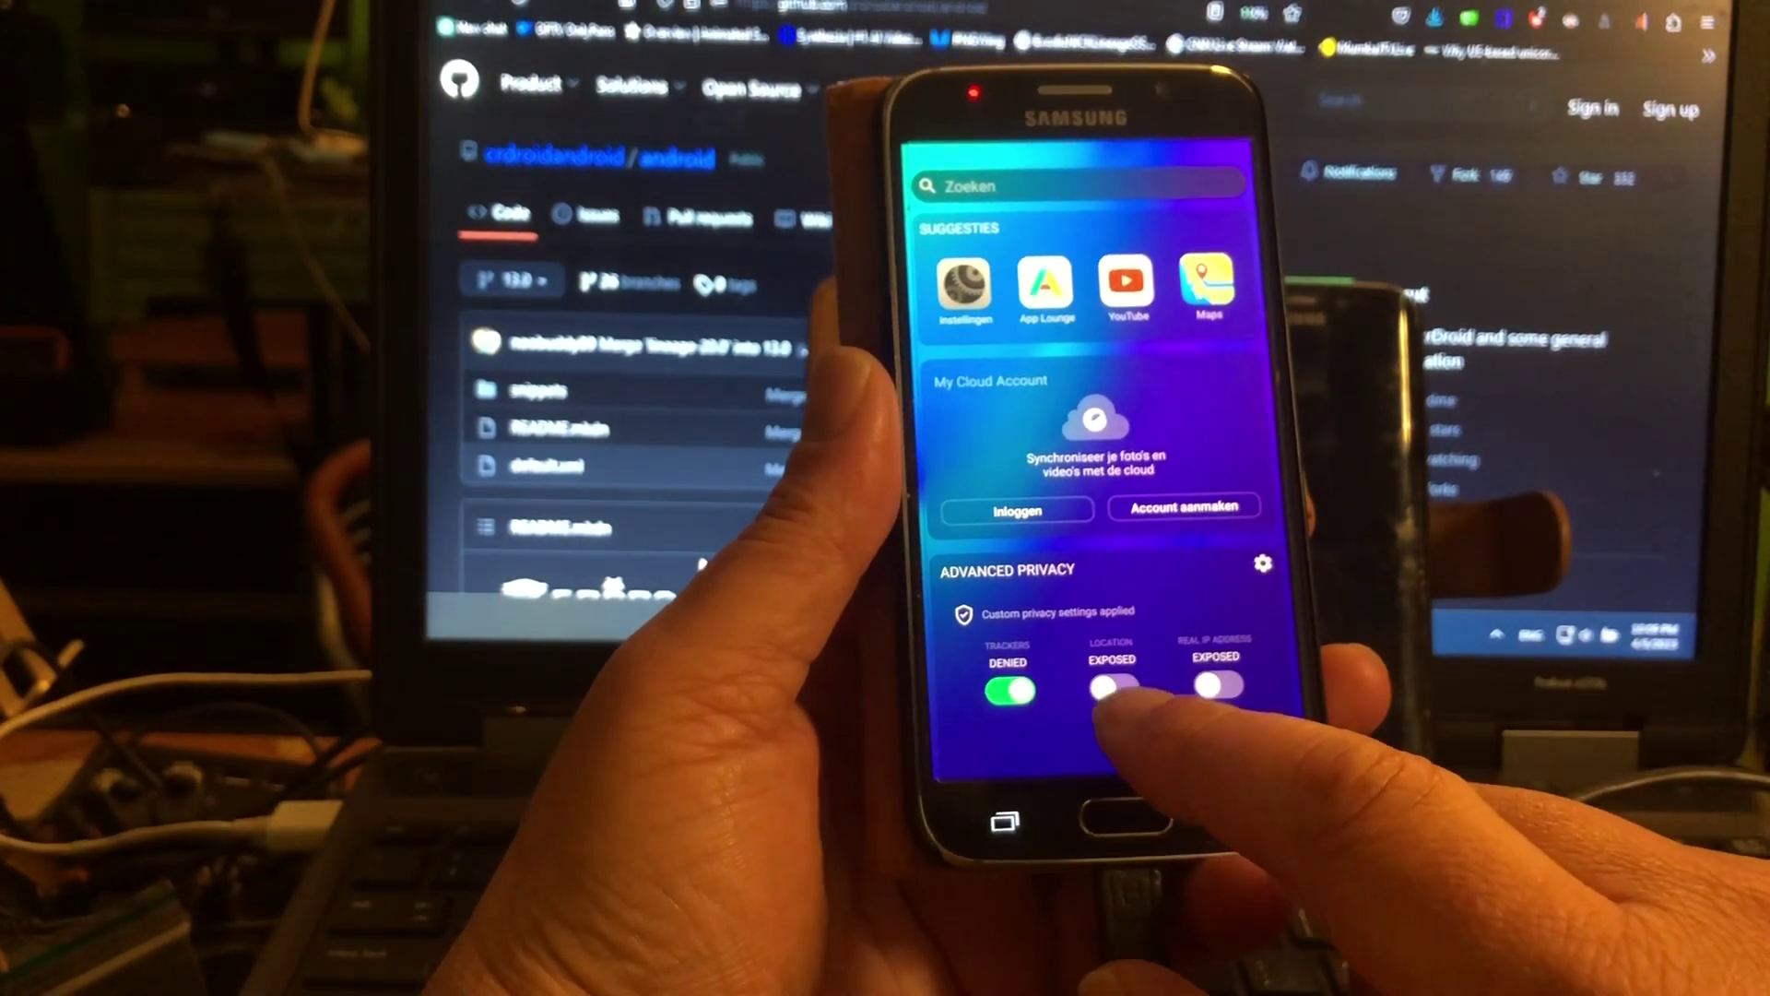
{"action": "left_click", "coordinate": [1111, 687]}
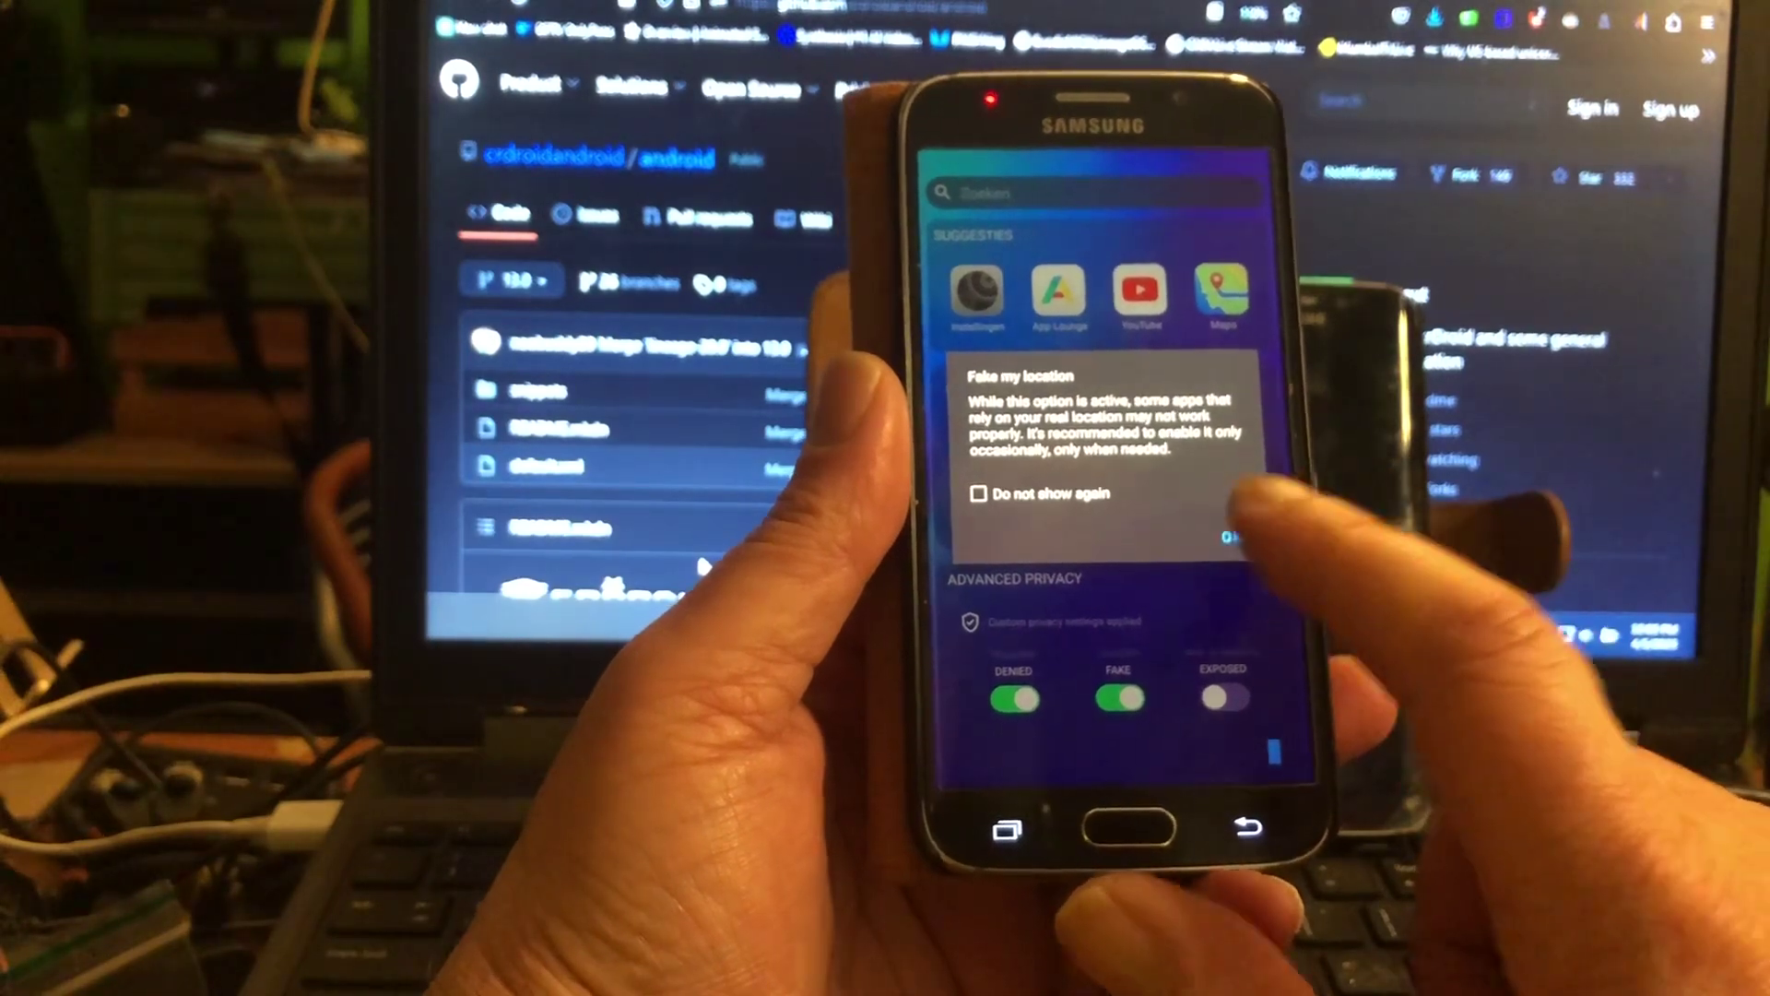
{"action": "left_click", "coordinate": [1230, 533]}
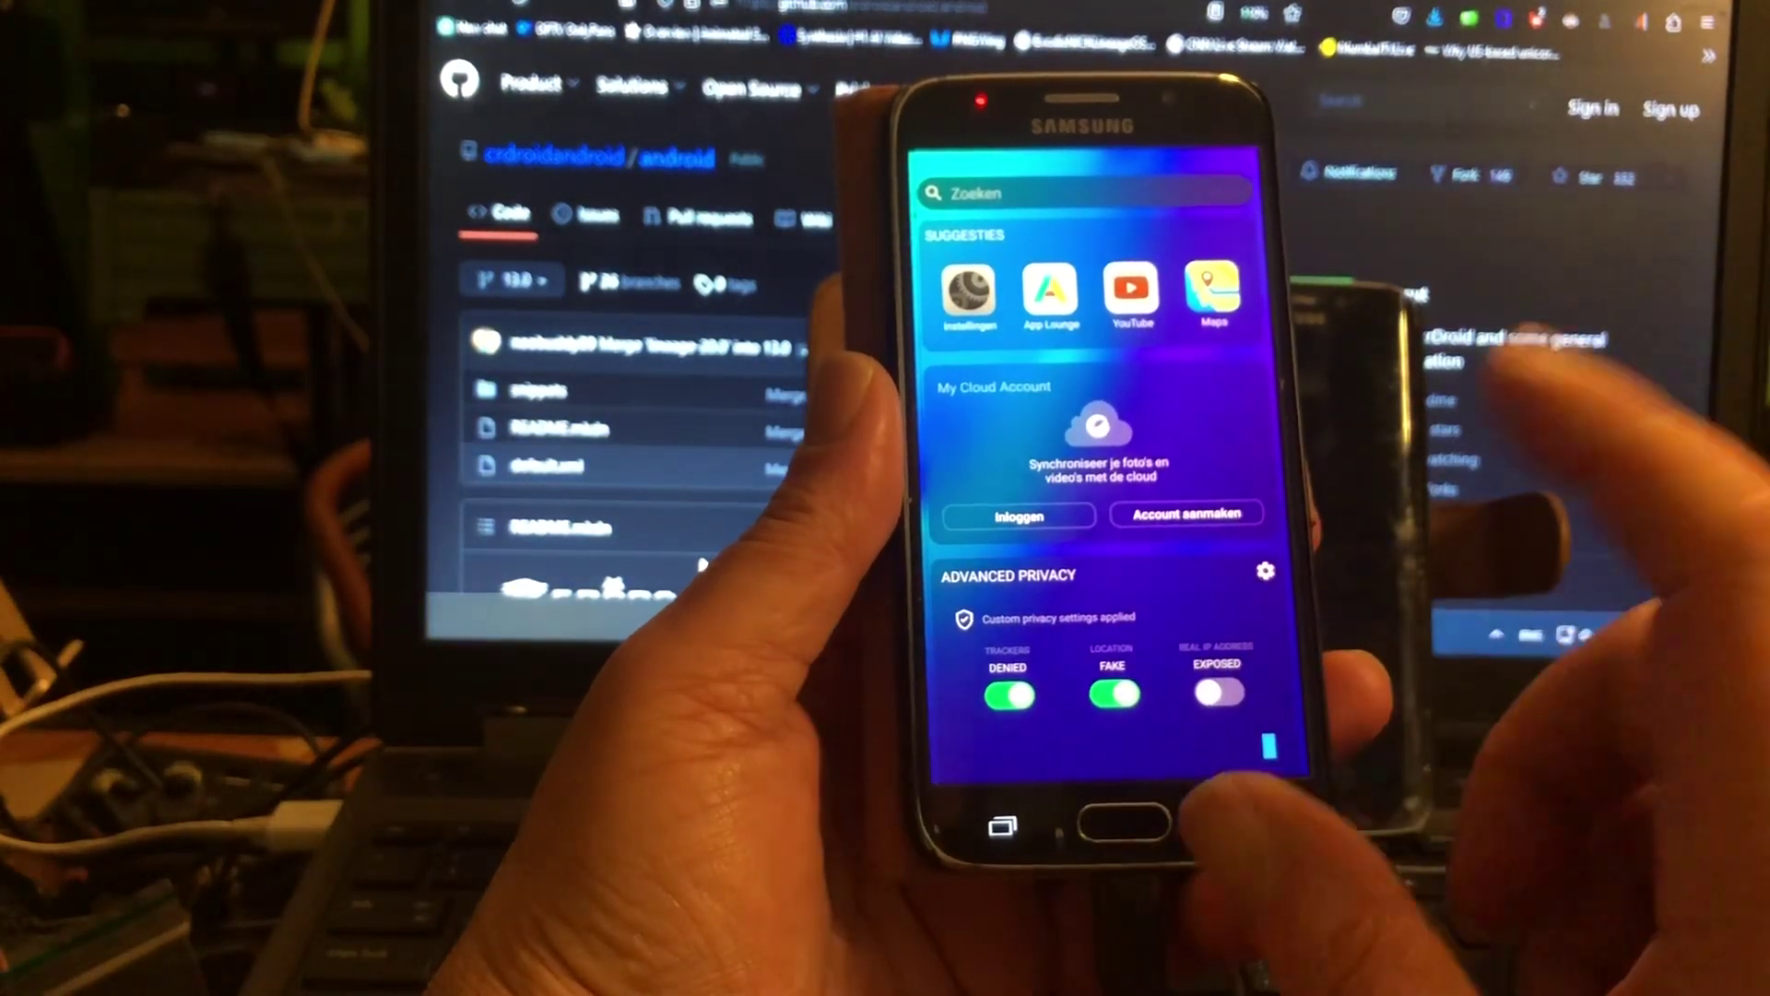
{"action": "left_click", "coordinate": [1218, 696]}
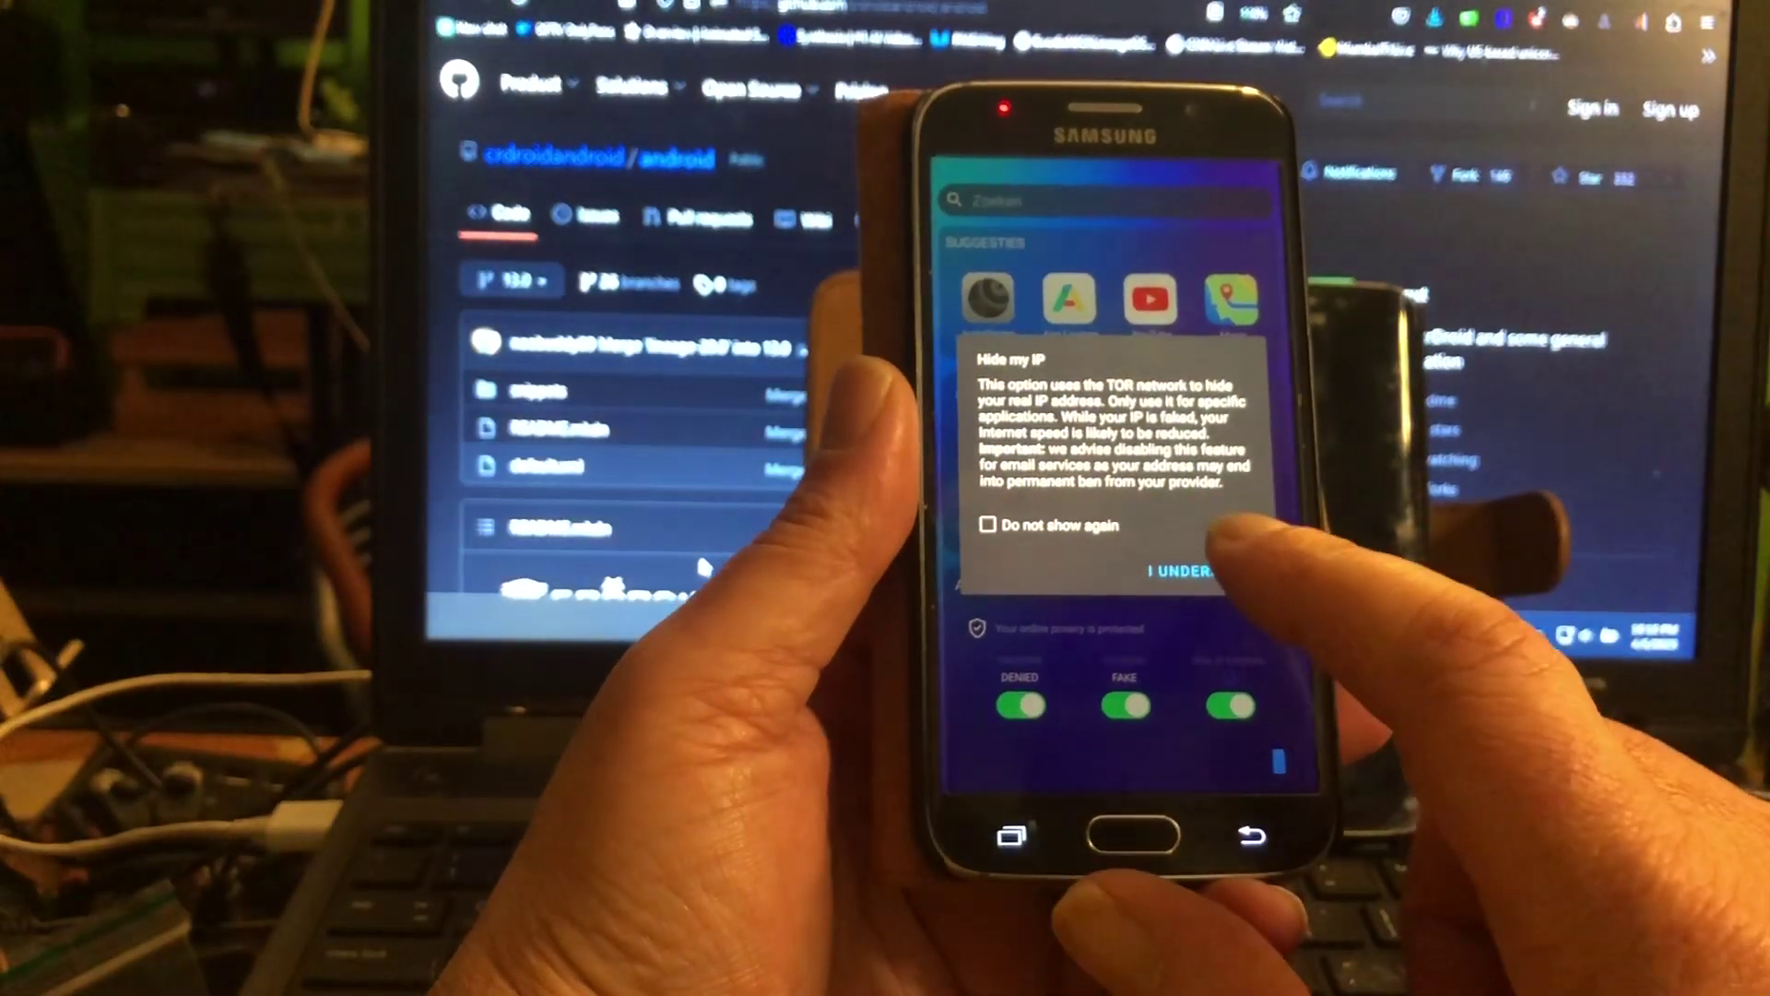
{"action": "left_click", "coordinate": [1201, 570]}
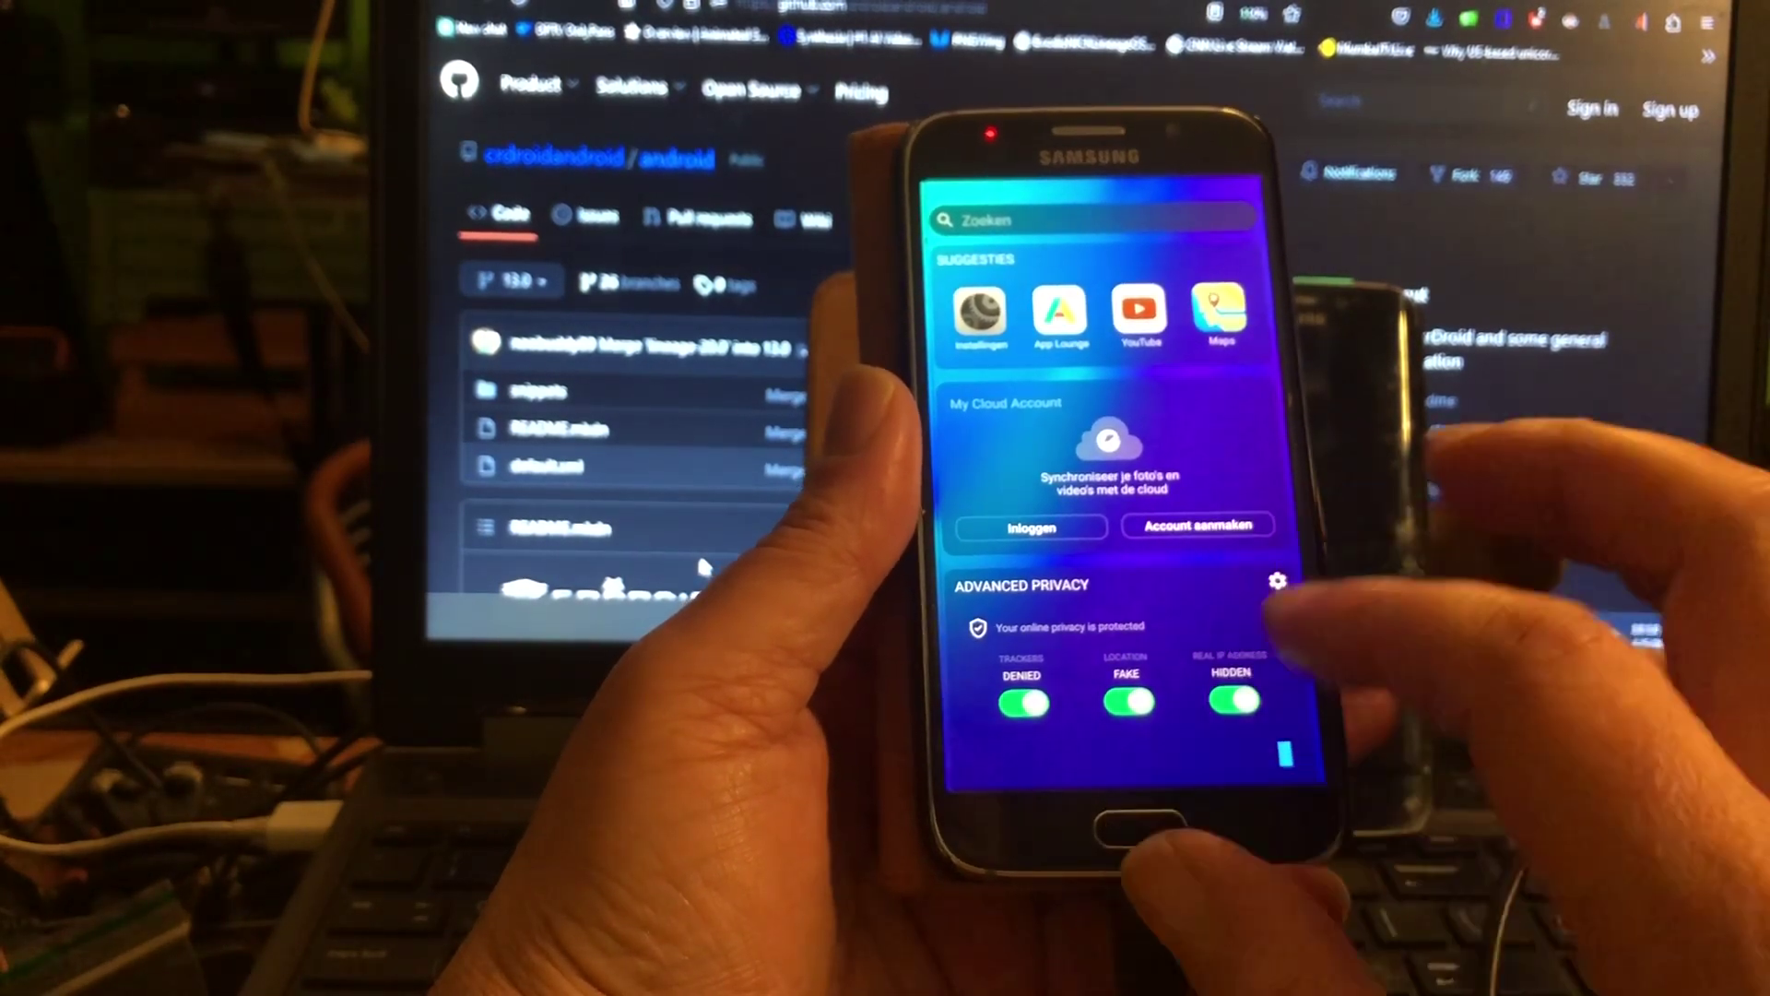
Try loading e.foundation in the browser, retry it, then return to the privacy widgets page.
{"action": "left_click_drag", "start_coordinate": [1272, 609], "coordinate": [1051, 609]}
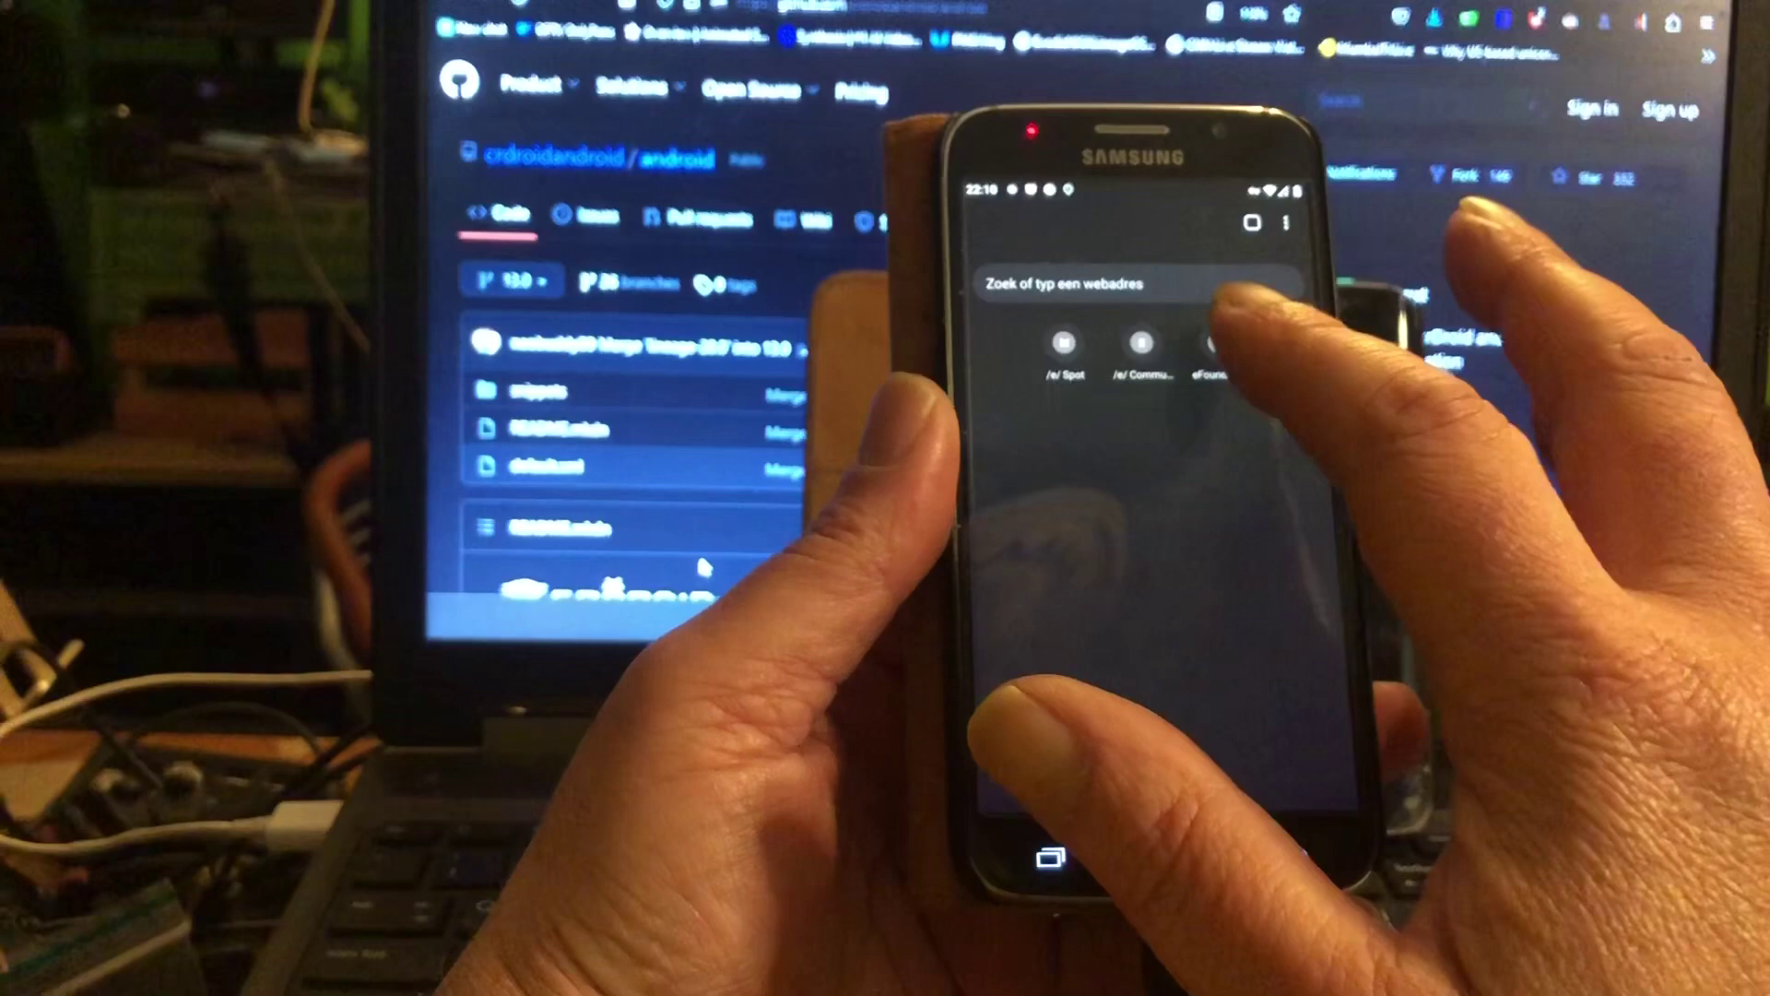
{"action": "left_click", "coordinate": [1215, 346]}
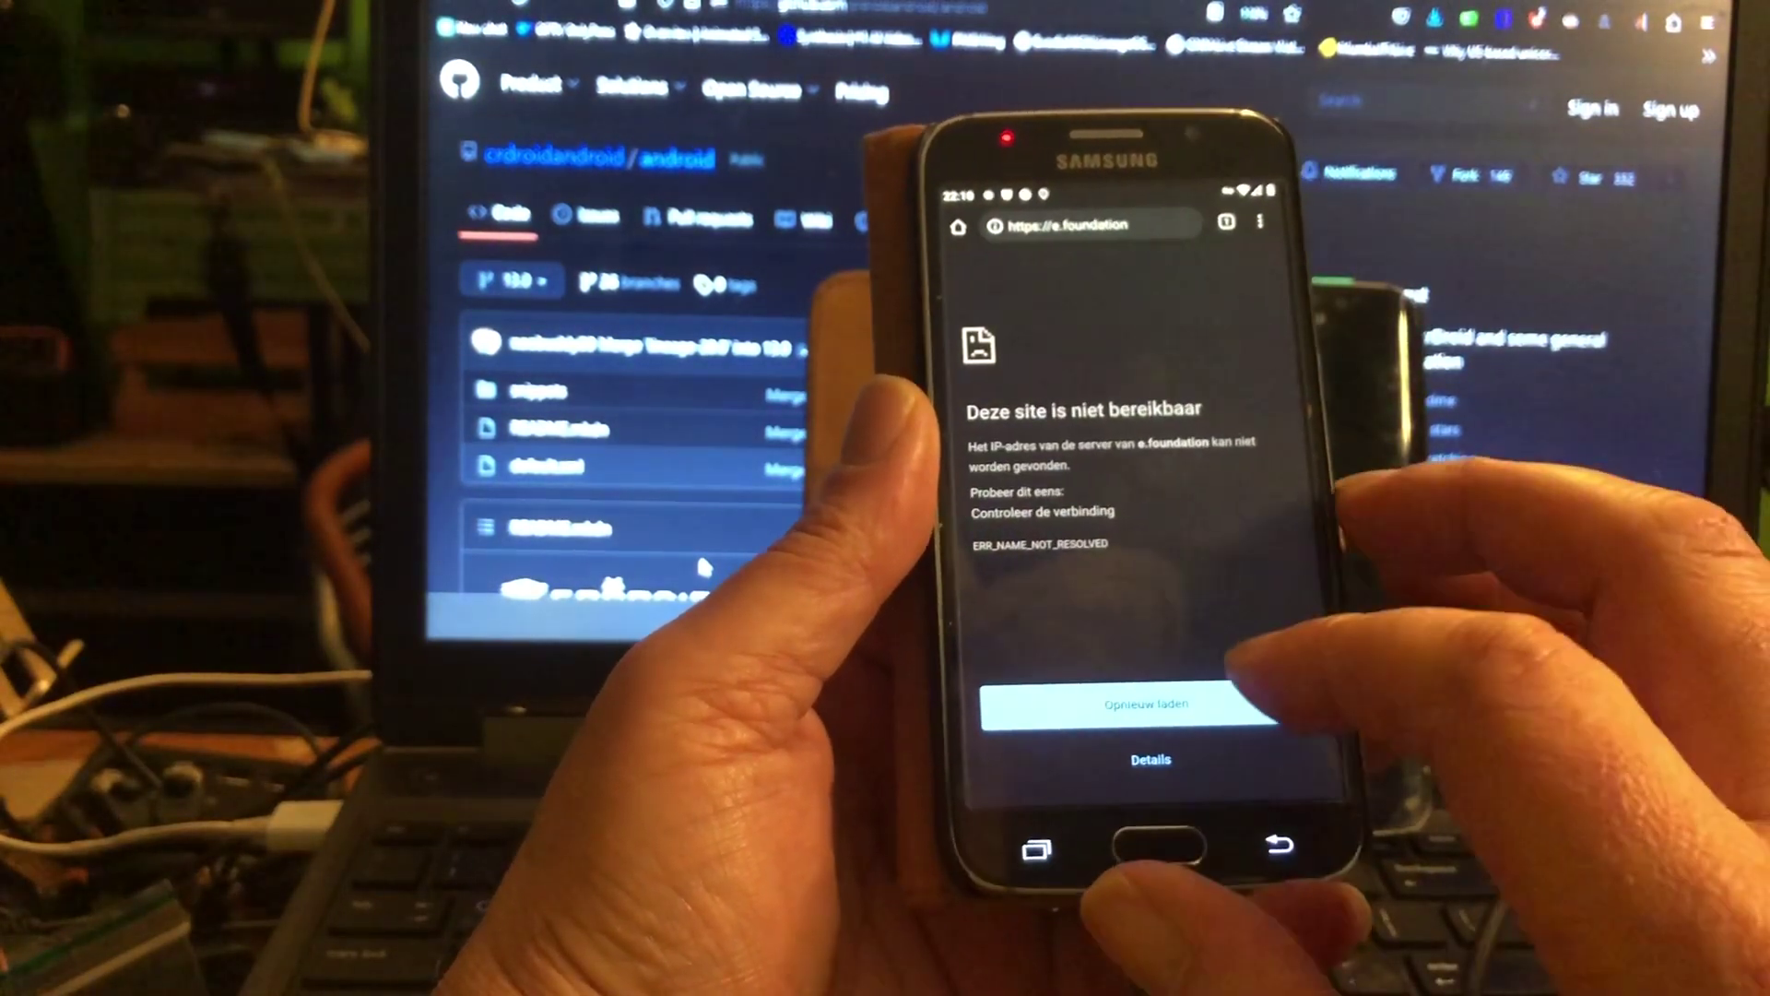
{"action": "left_click", "coordinate": [1189, 708]}
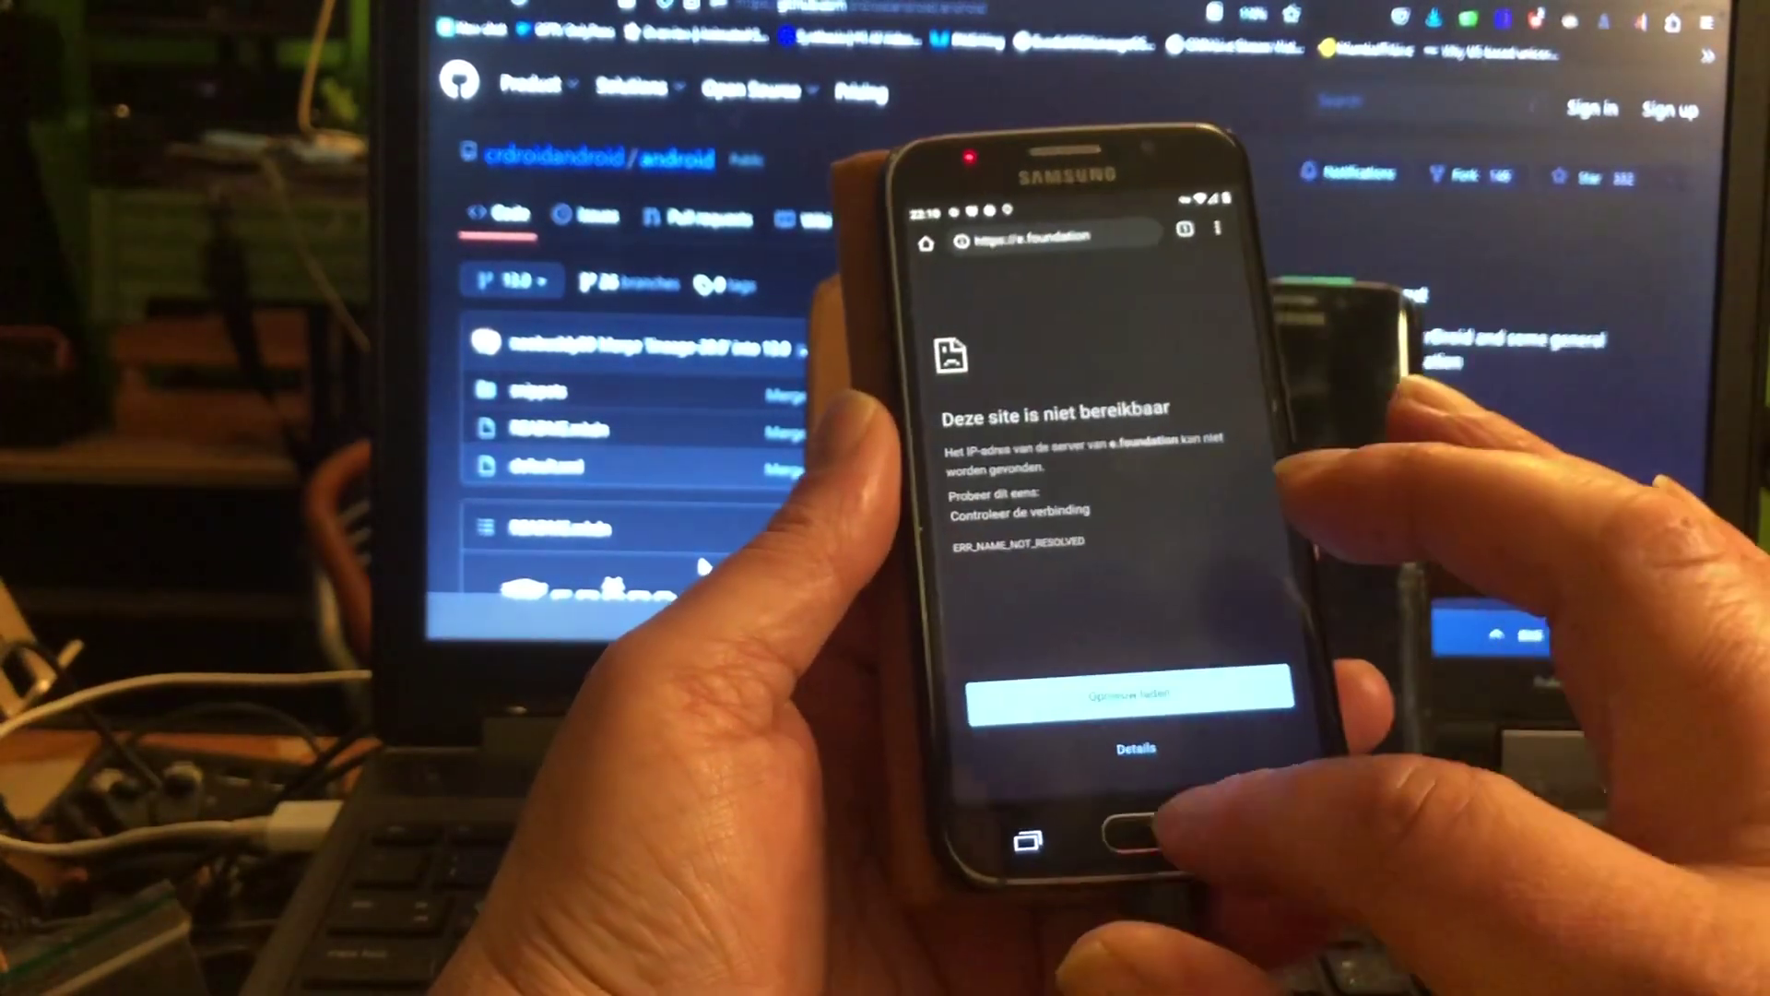
{"action": "left_click", "coordinate": [1135, 835]}
{"action": "left_click_drag", "start_coordinate": [1023, 484], "coordinate": [1273, 484]}
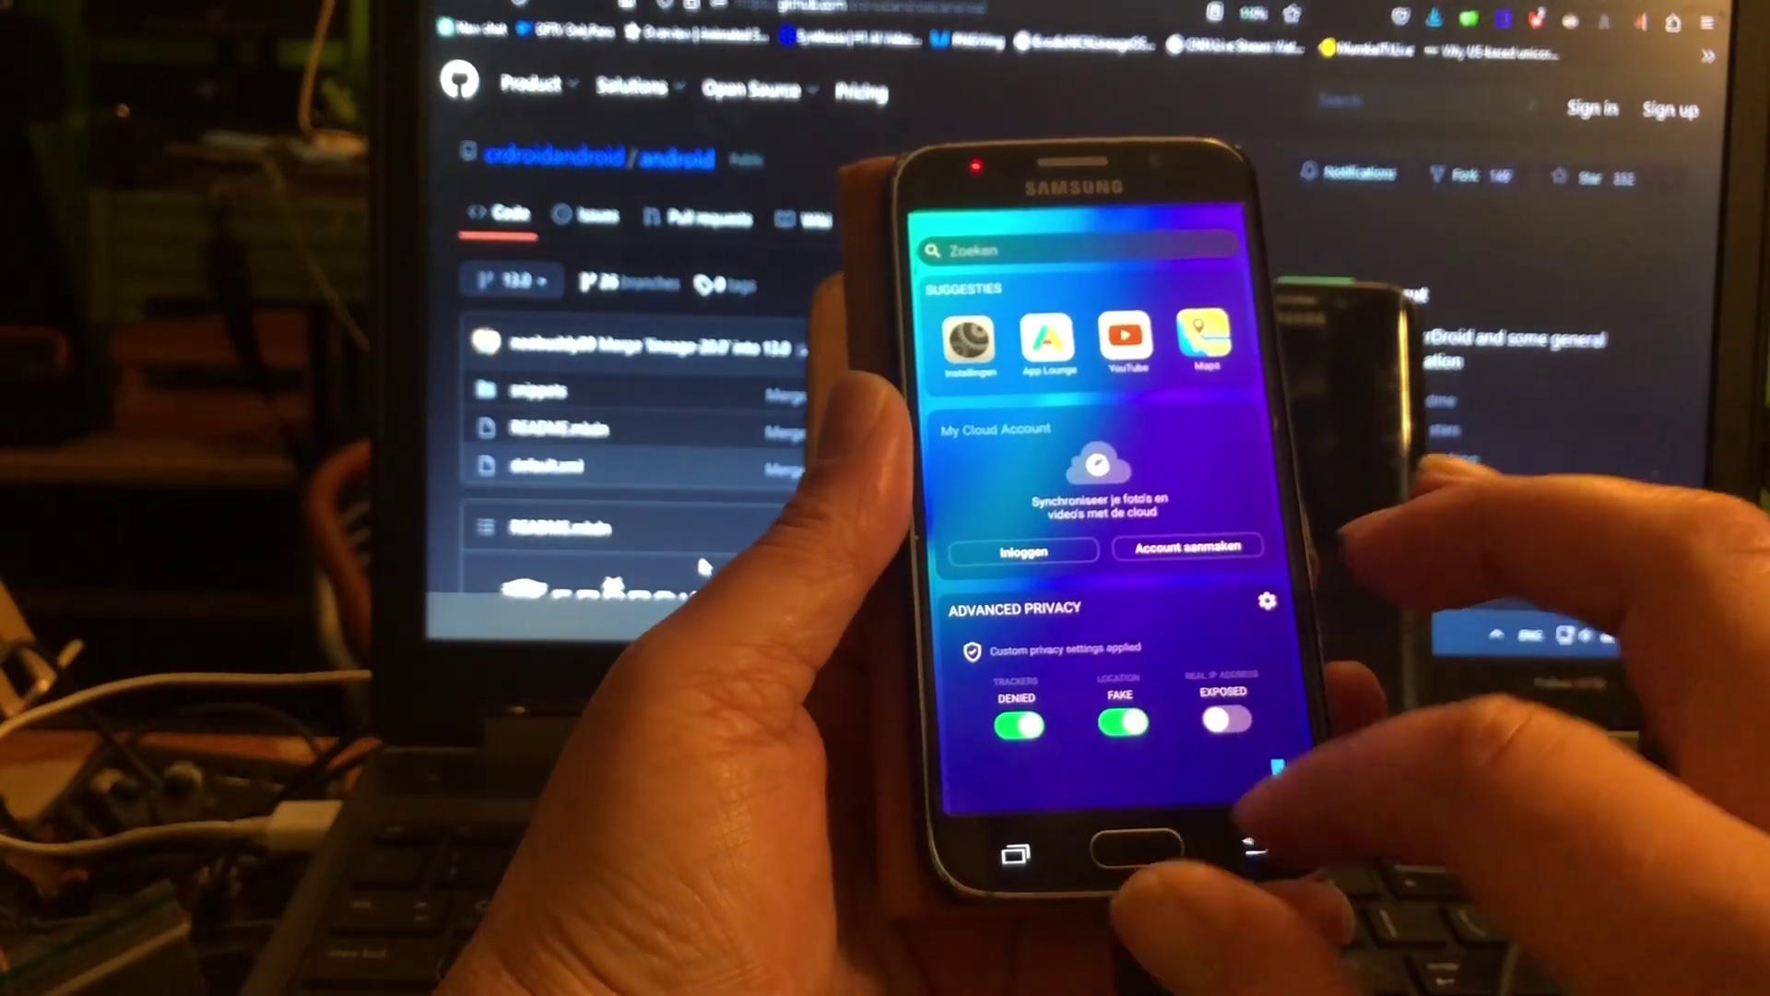
Go back to the home screen from the privacy widgets page.
{"action": "left_click", "coordinate": [1127, 851]}
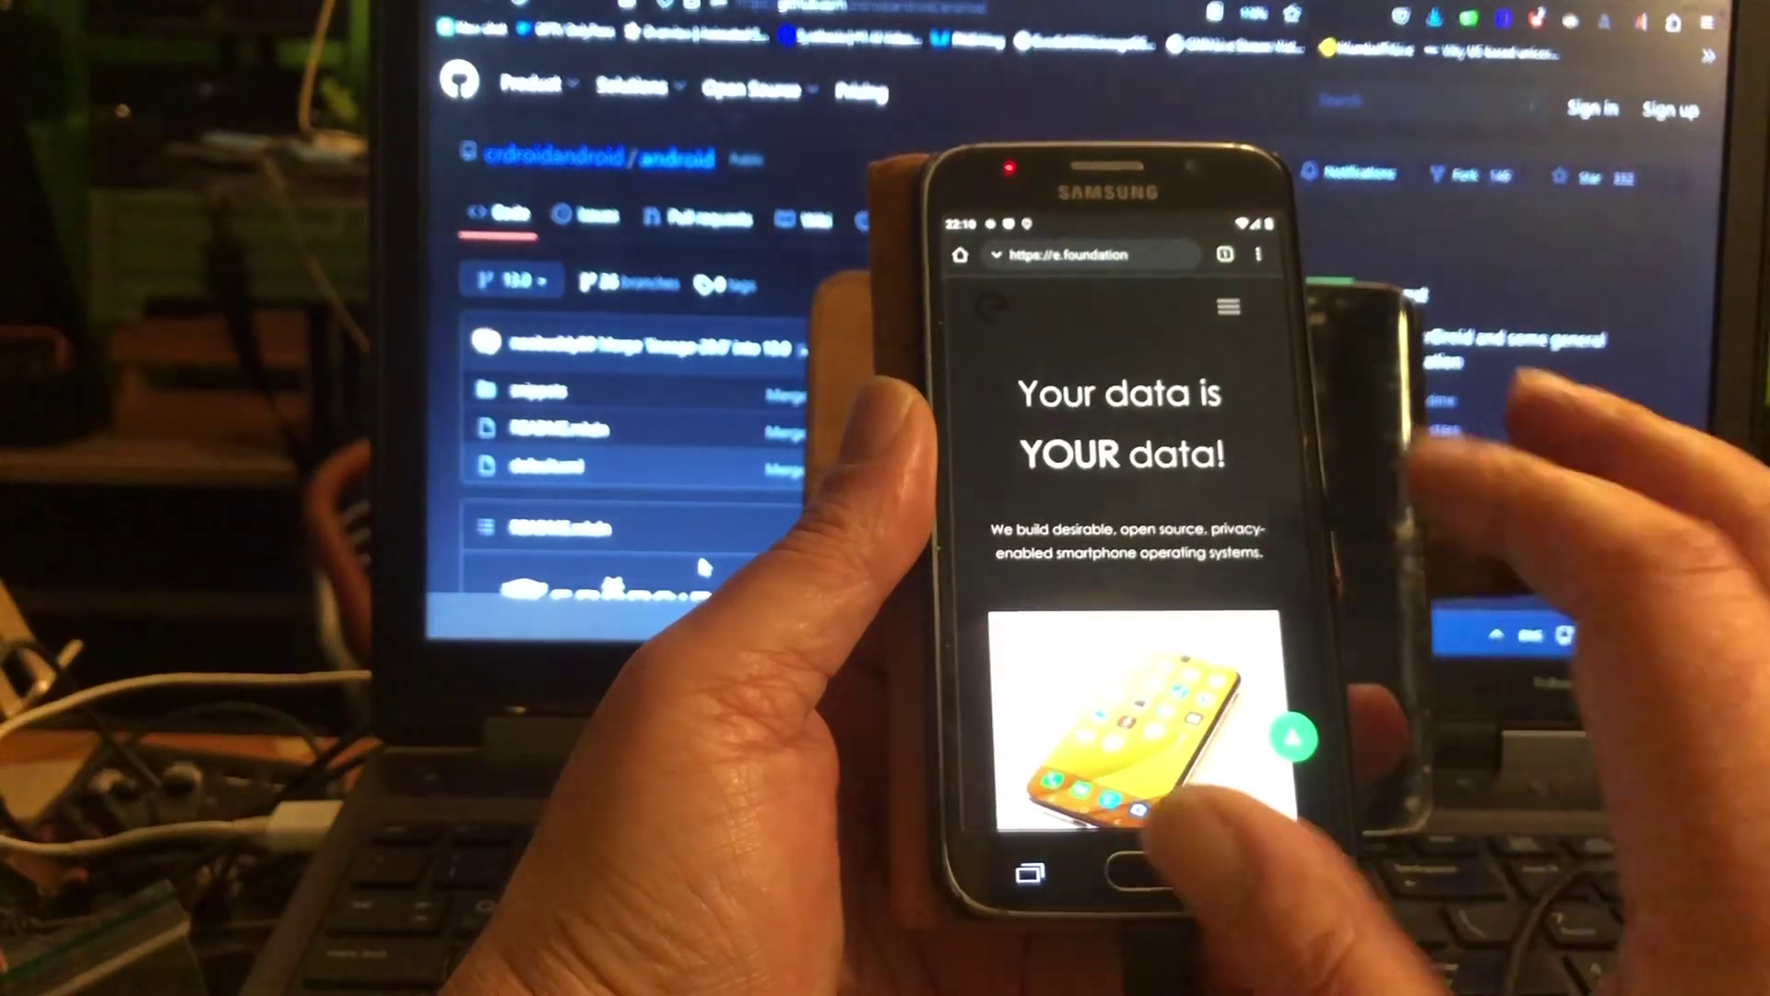
{"action": "scroll", "coordinate": [1135, 554], "scroll_direction": "down", "scroll_amount": 5}
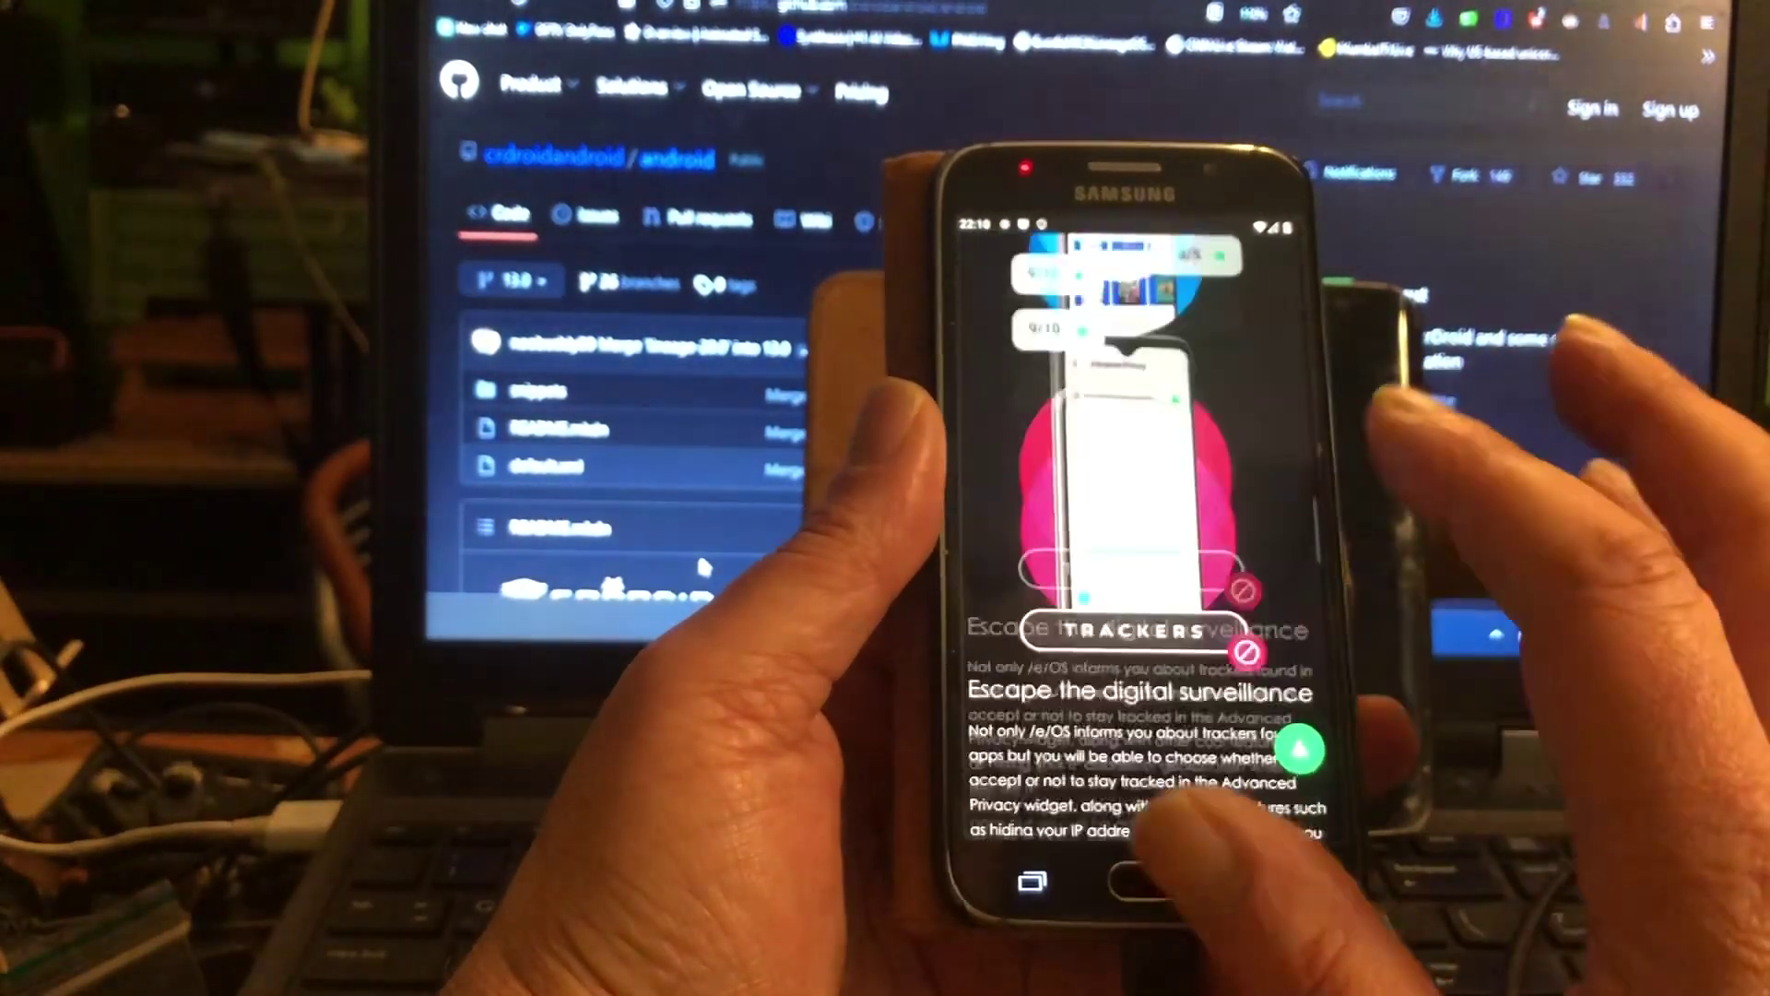
{"action": "scroll", "coordinate": [1175, 622], "scroll_direction": "down", "scroll_amount": 5}
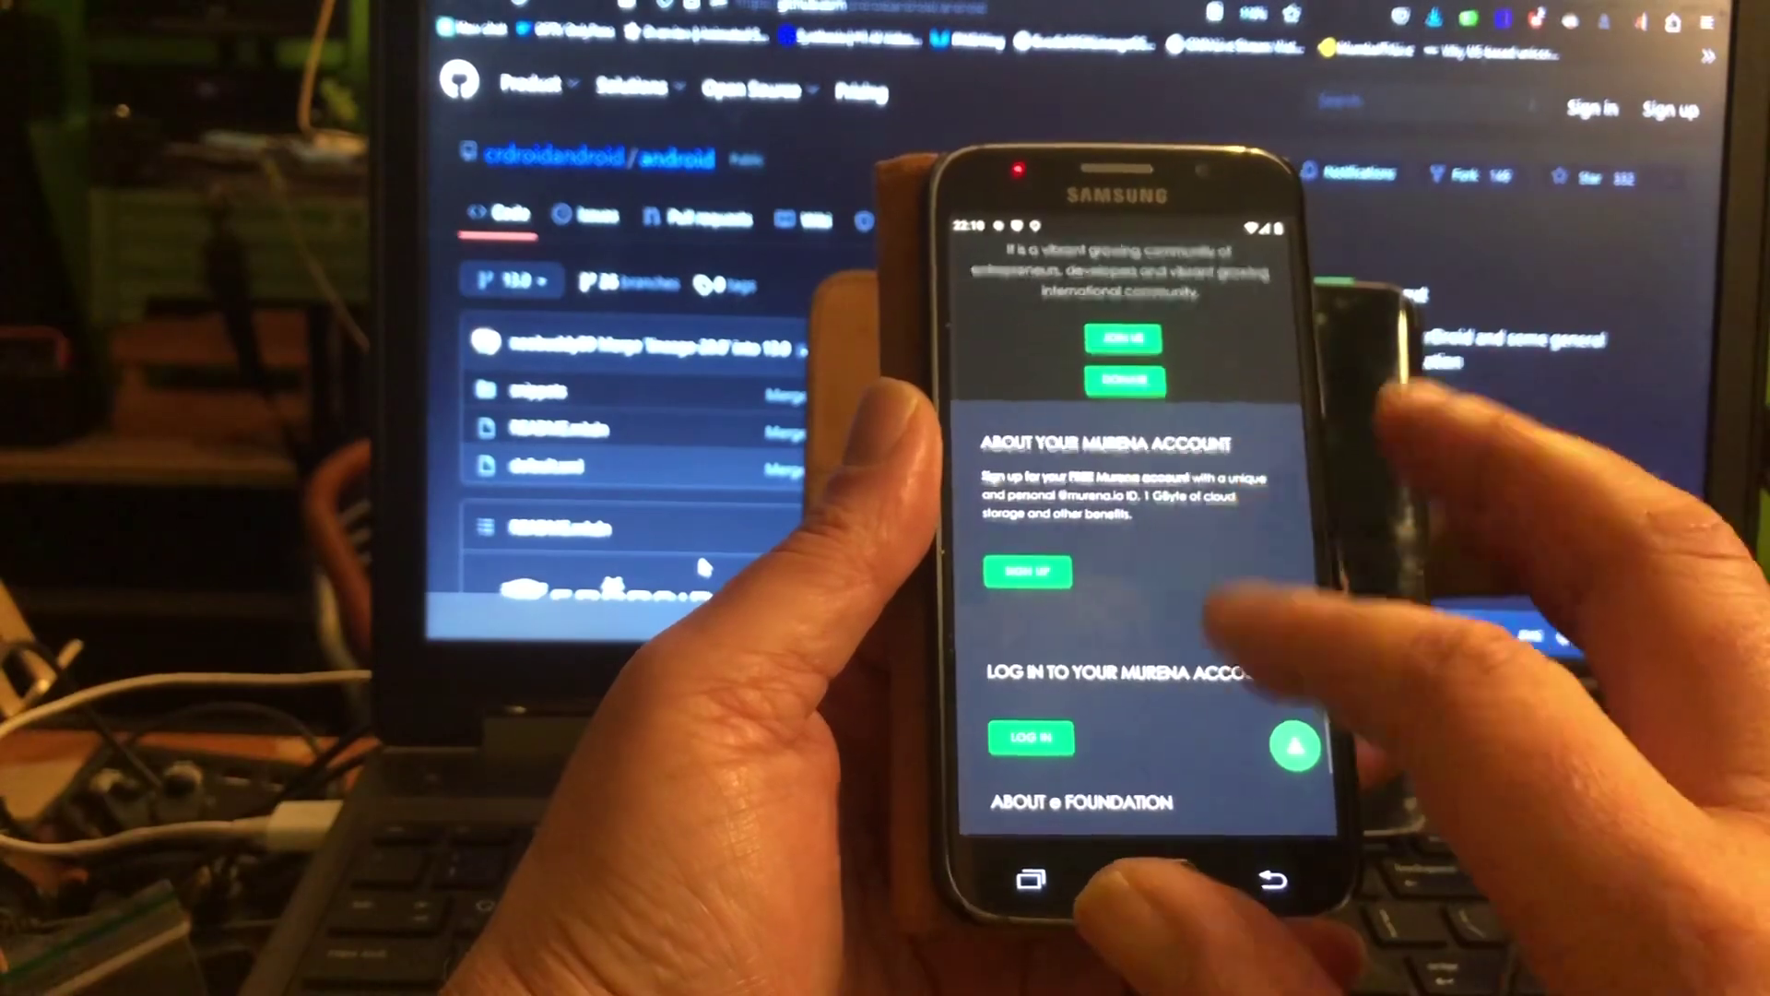
{"action": "scroll", "coordinate": [1148, 553], "scroll_direction": "up", "scroll_amount": 5}
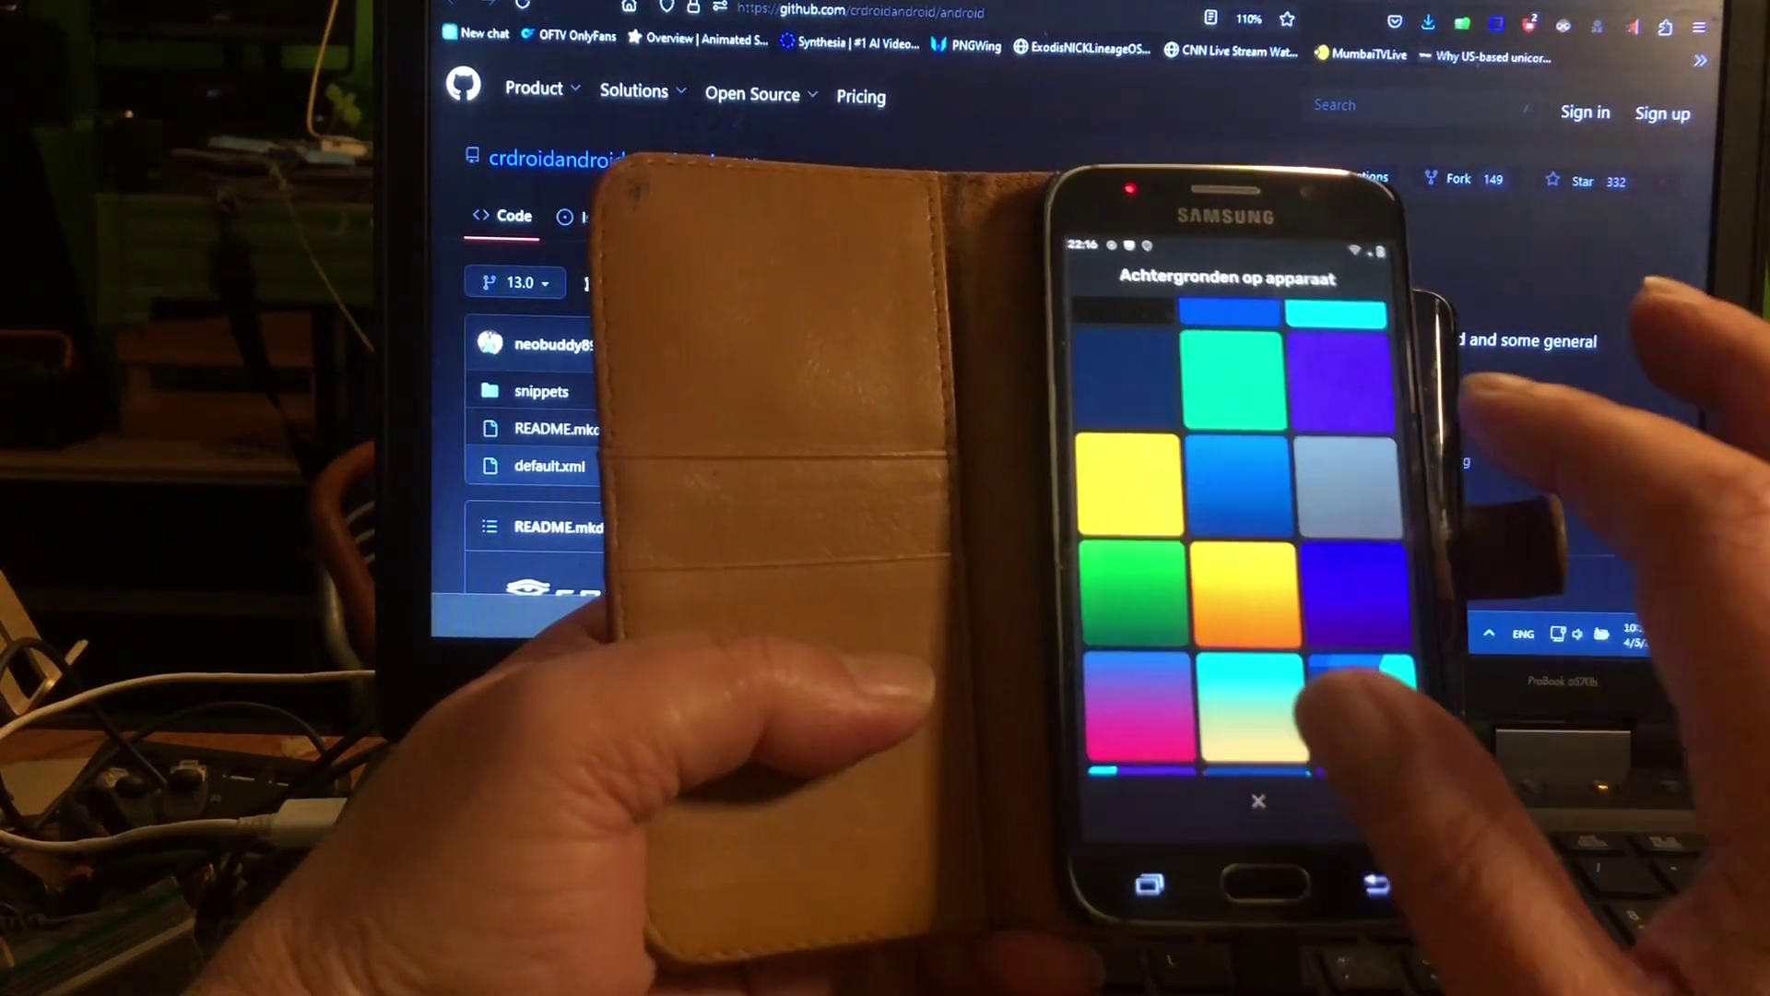
Preview the cyan-blue gradient wallpaper and confirm it with the checkmark.
{"action": "left_click", "coordinate": [1363, 705]}
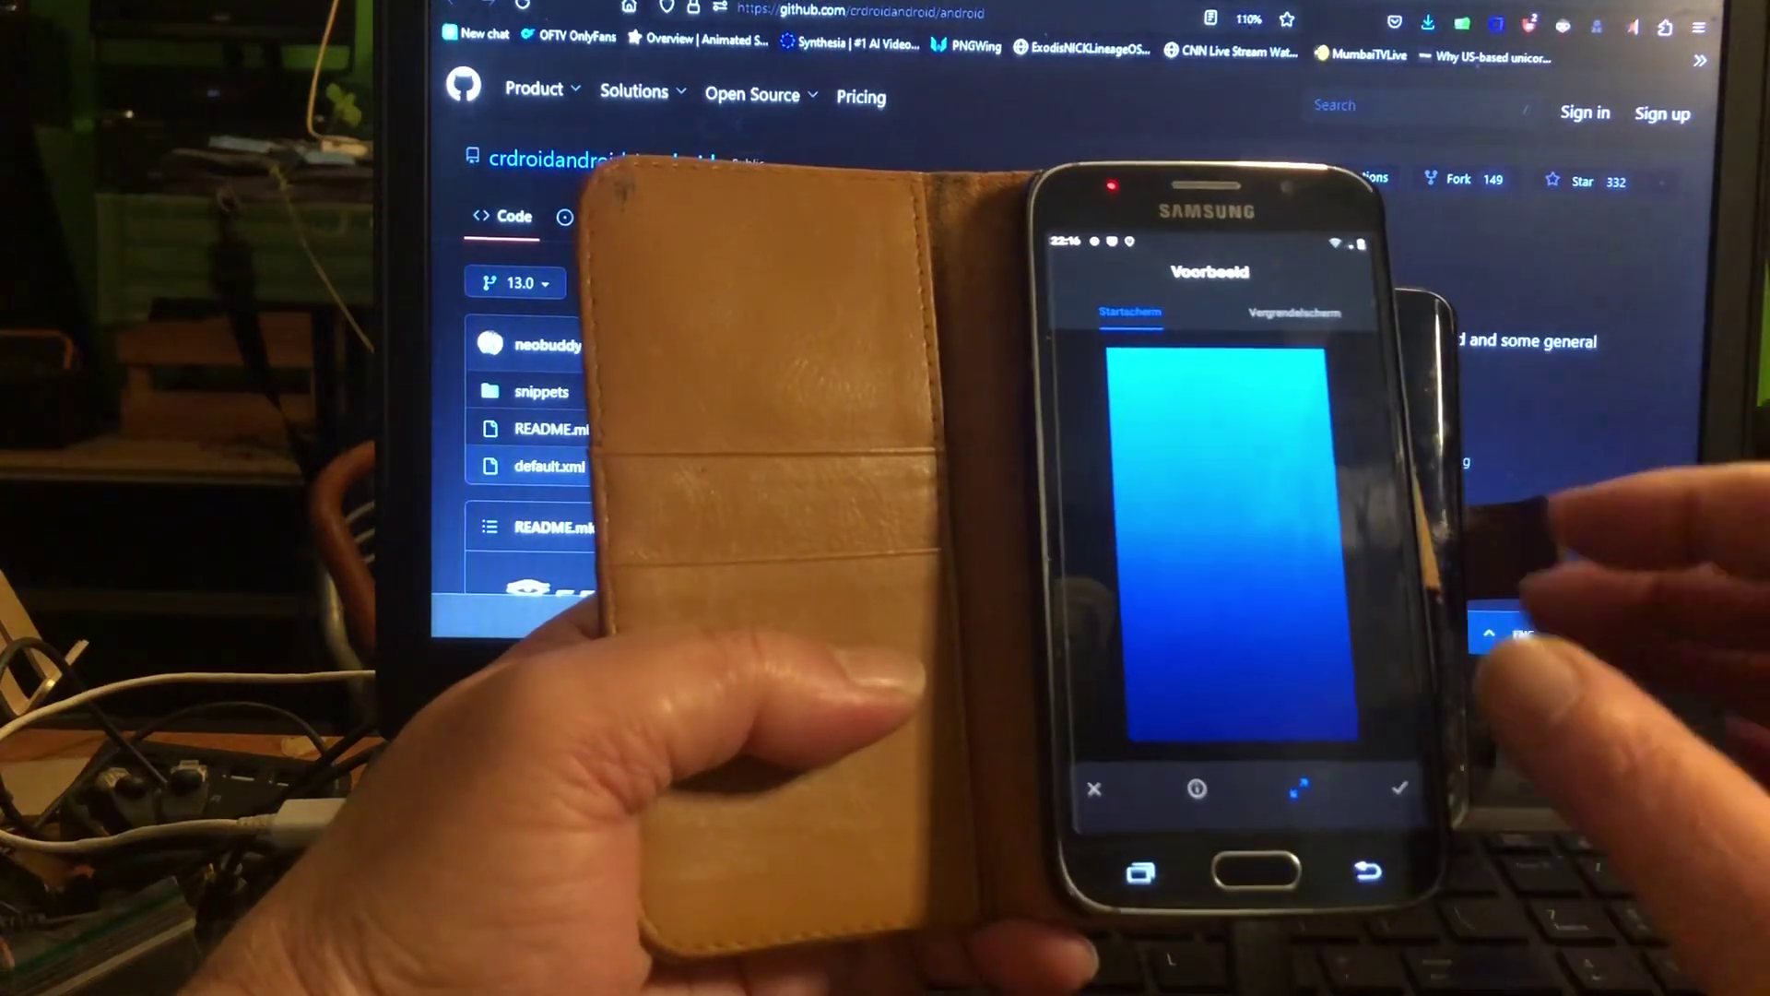
{"action": "left_click", "coordinate": [1402, 790]}
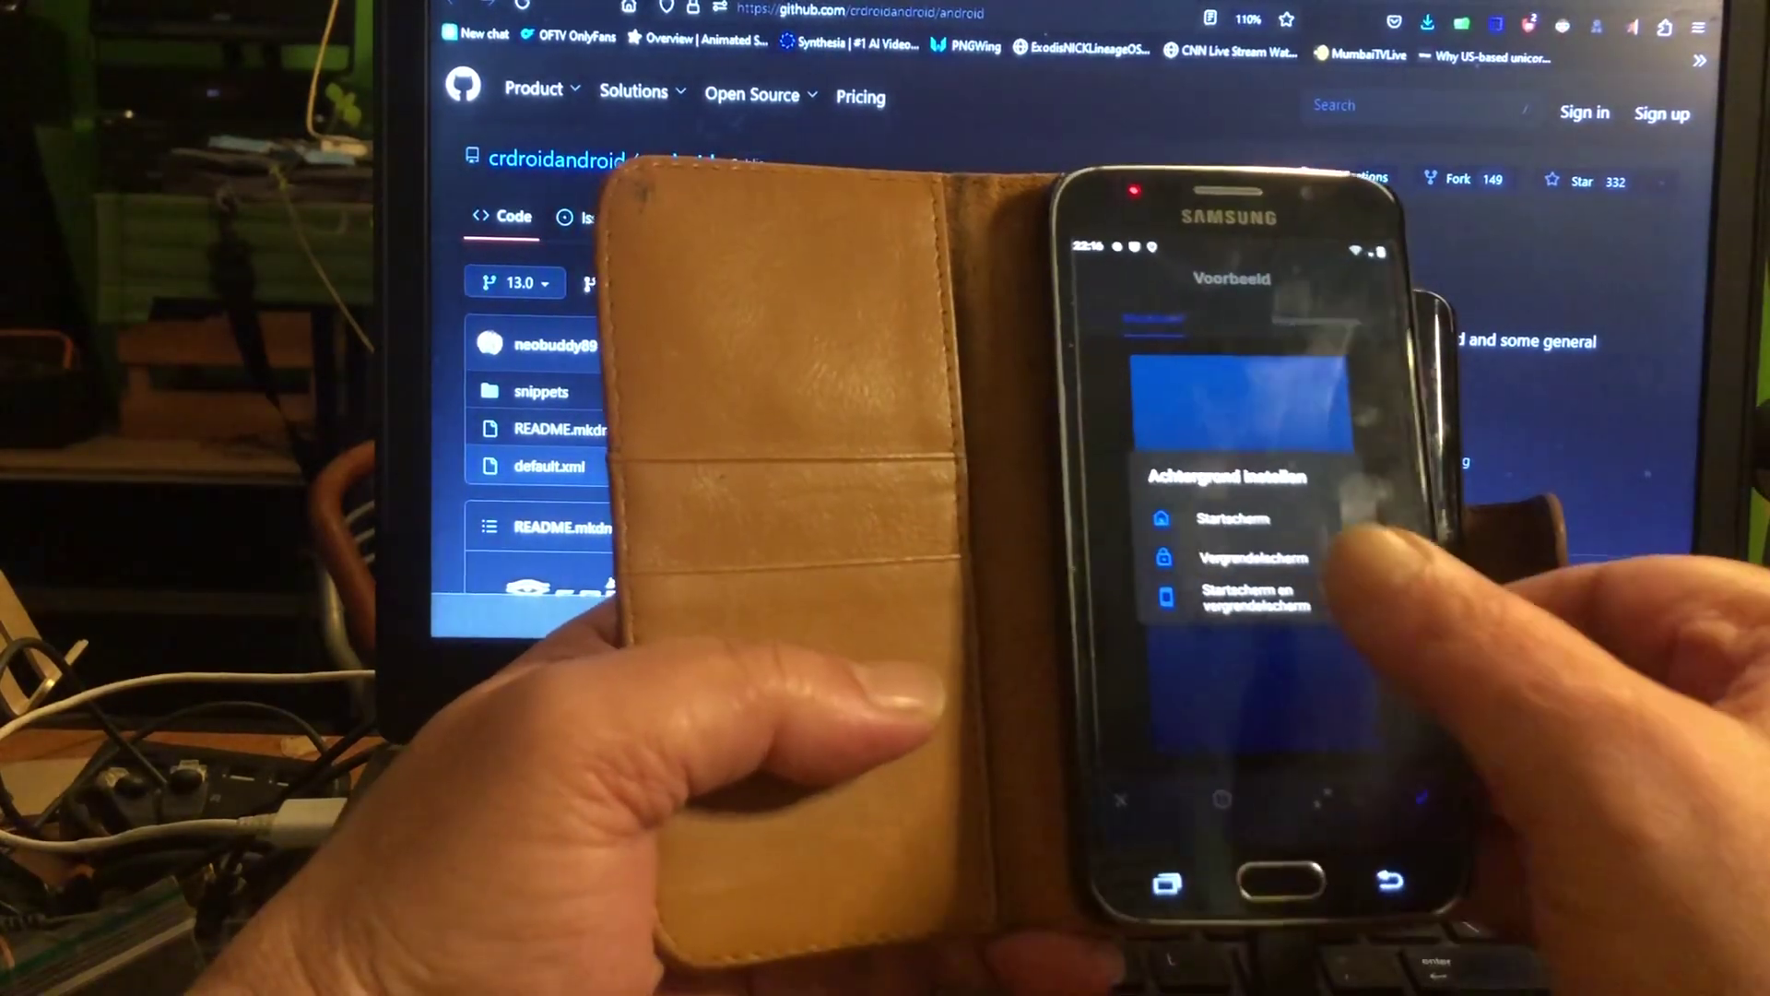